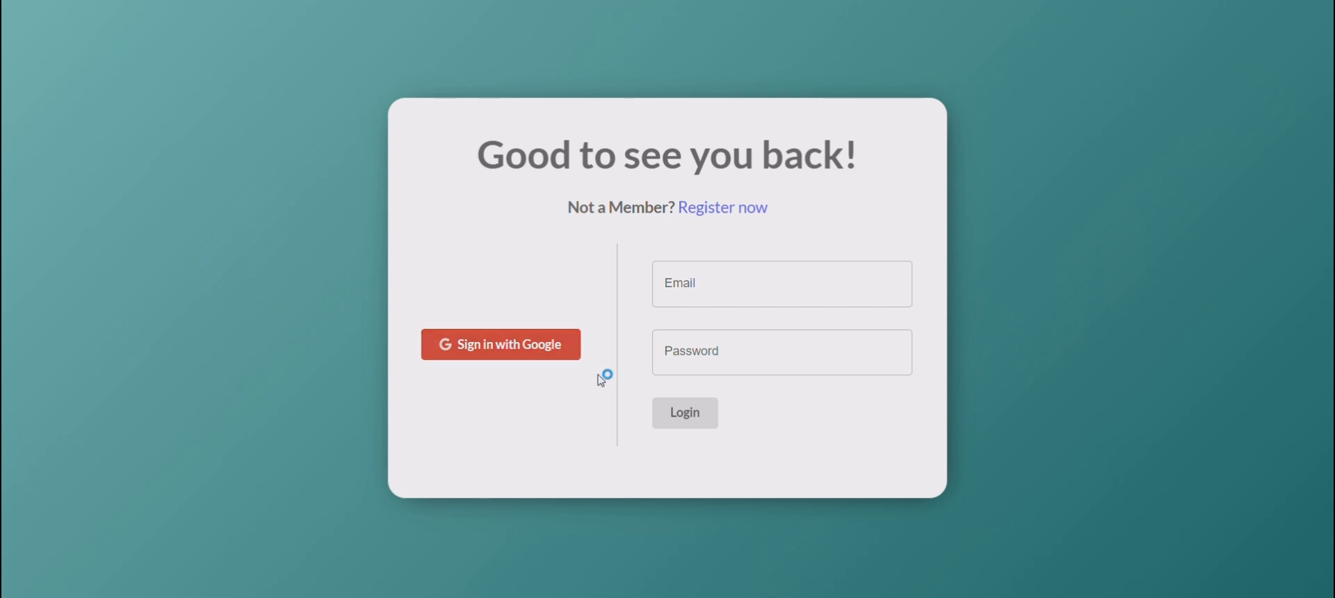
View the registration form, return to the login form, and log in with the account's e-mail and password.
click(734, 220)
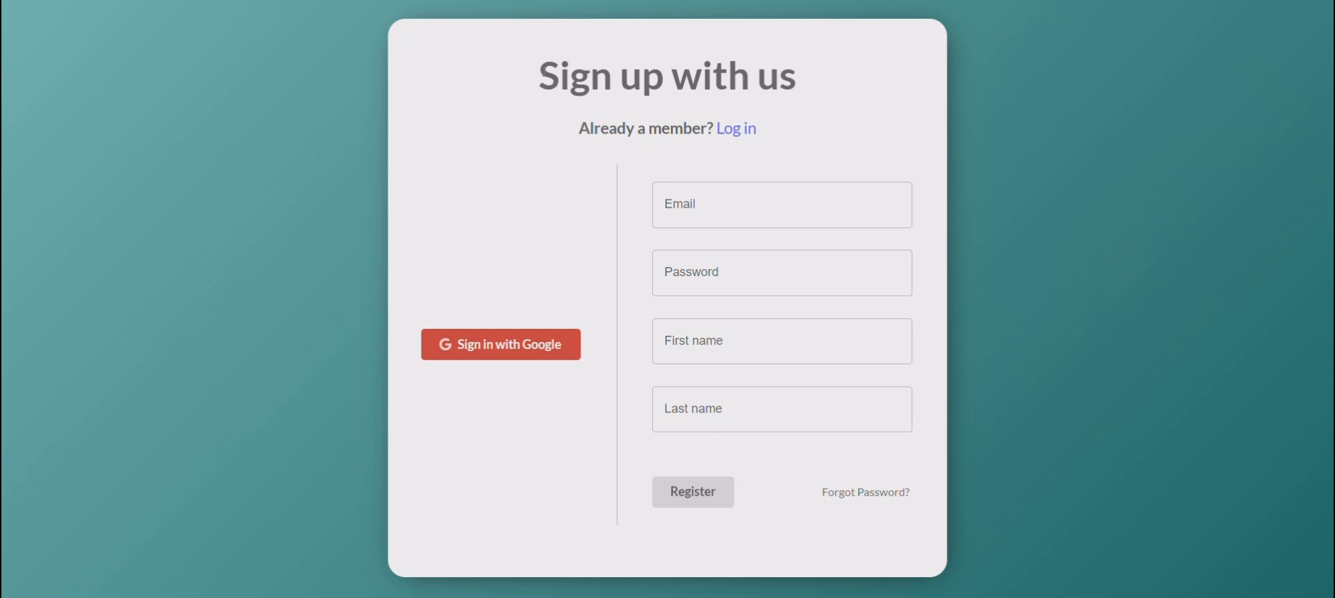
click(740, 134)
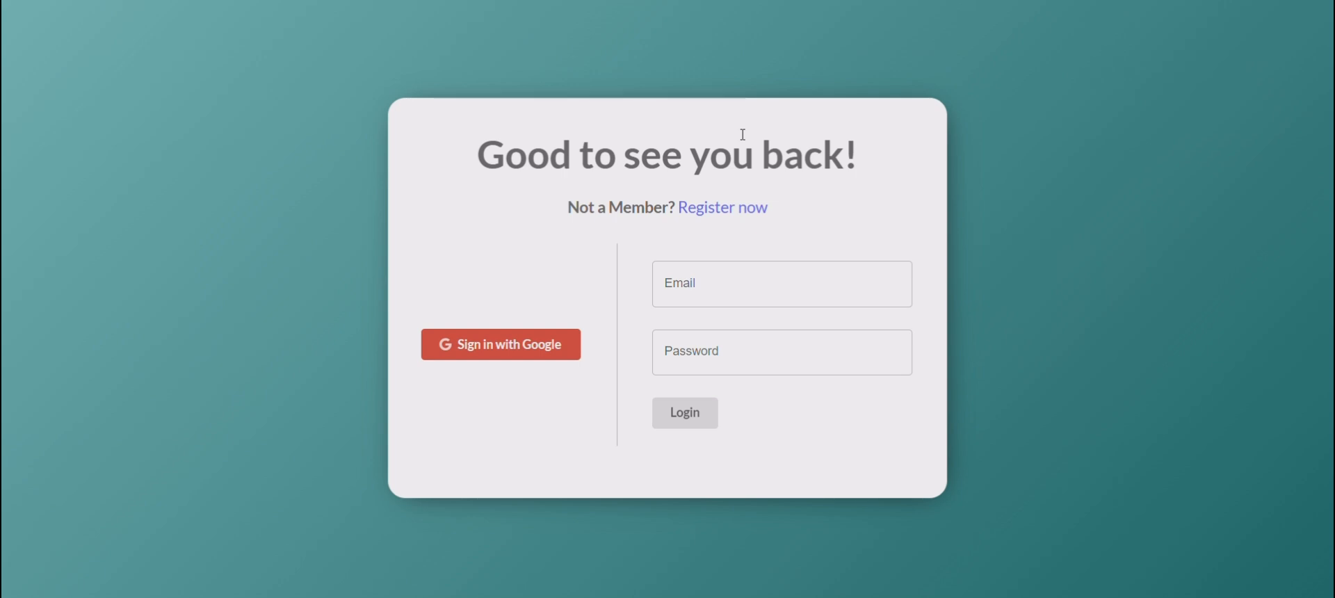
click(698, 283)
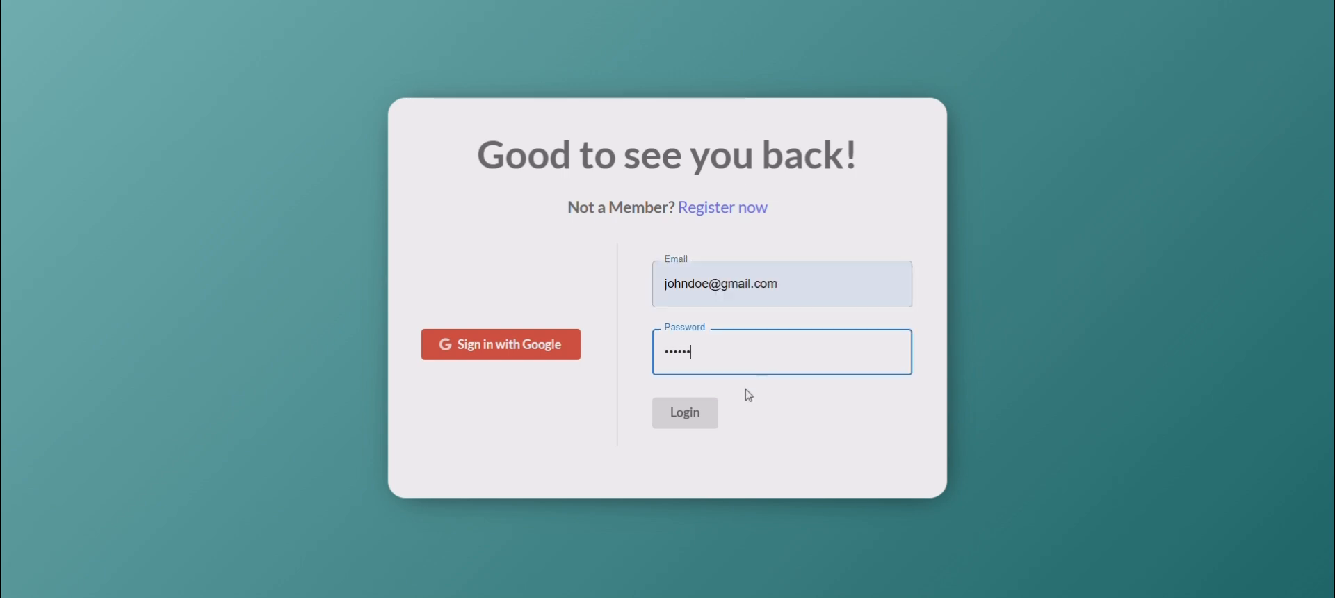
click(696, 408)
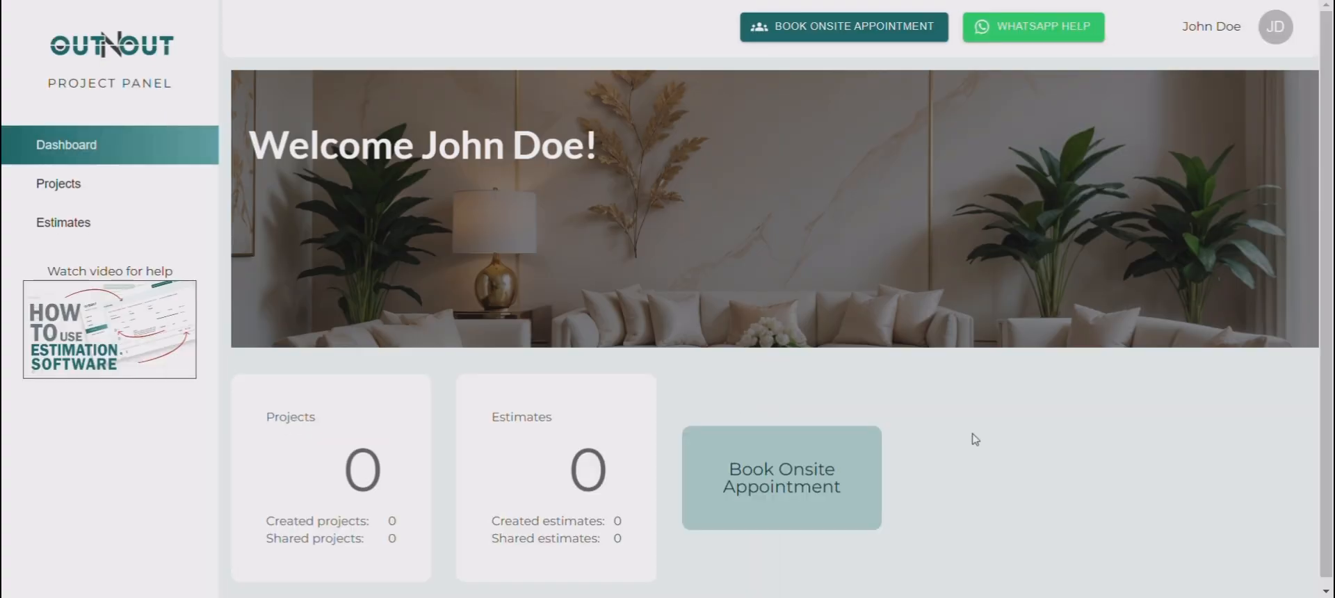
Examine the dashboard, the account menu, the Projects page, and the project choices on the Estimates page.
scroll(974, 440, down, 1)
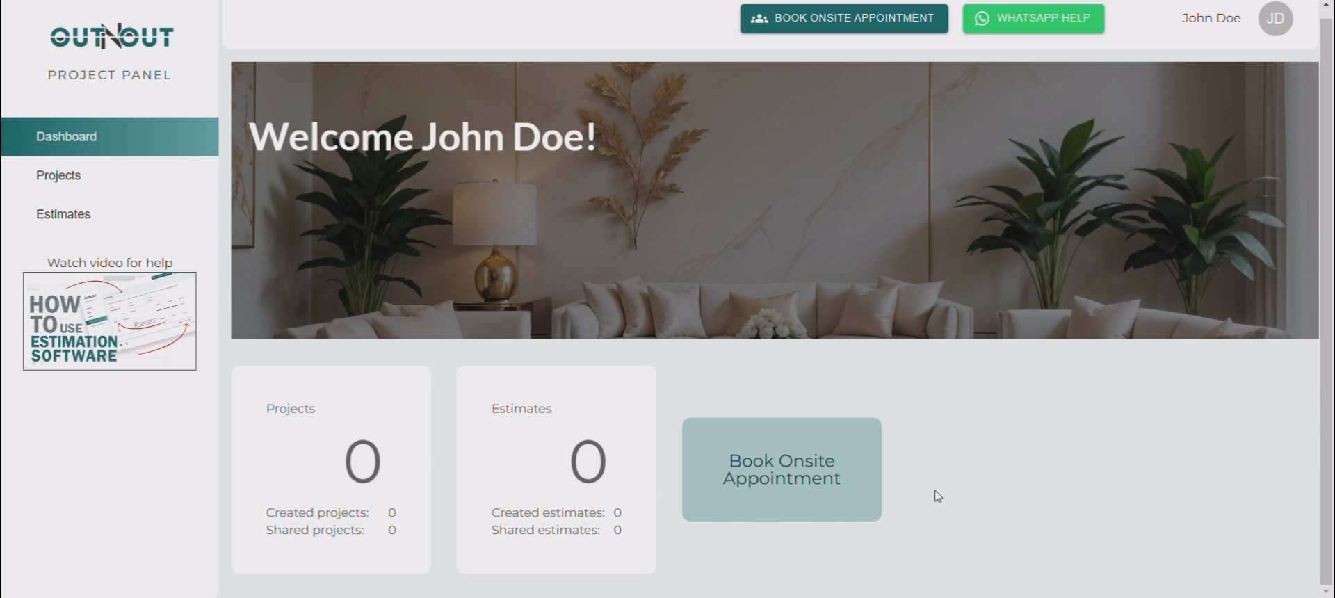
scroll(938, 496, up, 1)
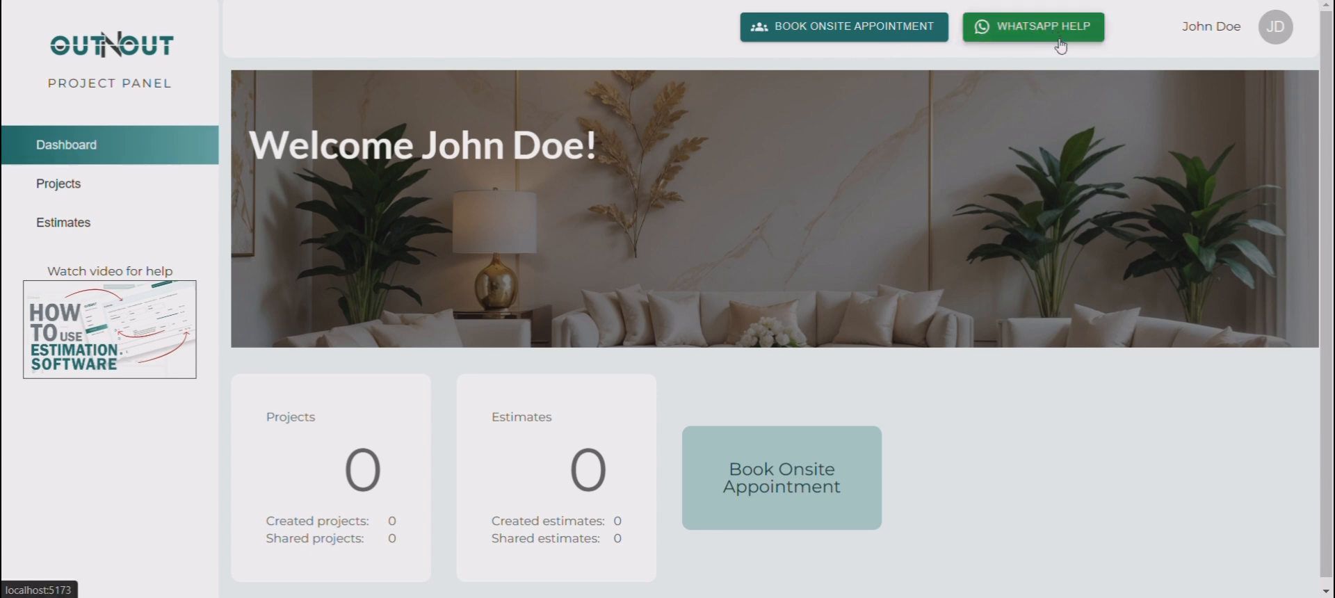
click(1276, 31)
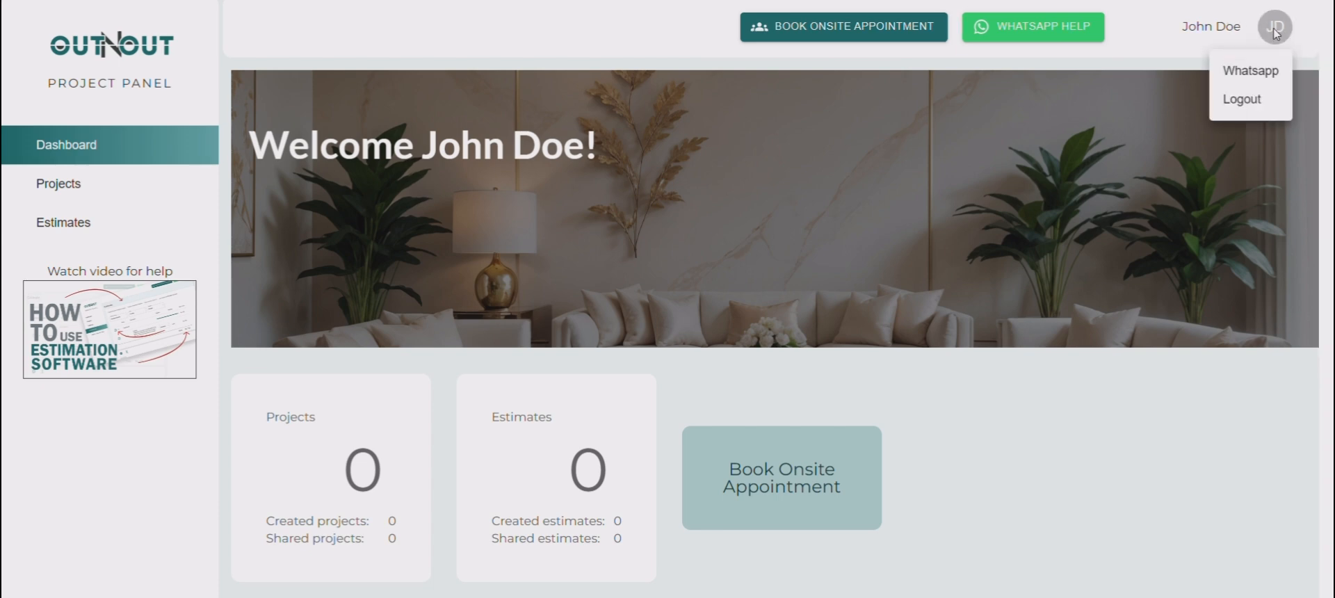
click(1150, 61)
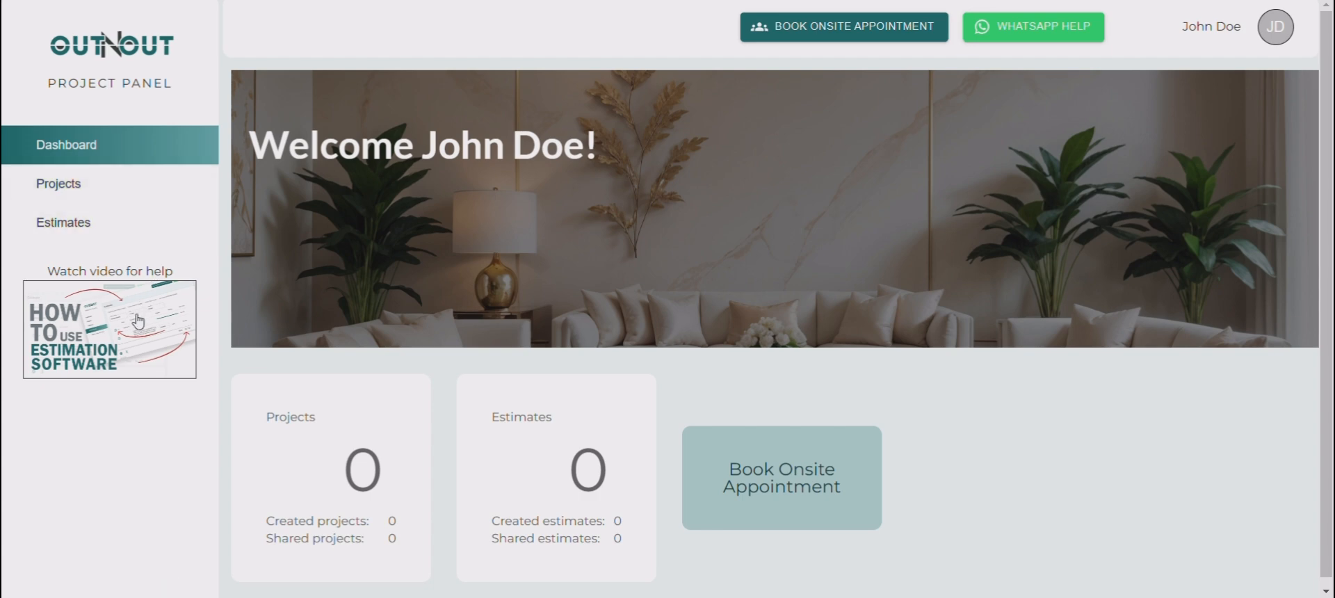
click(135, 198)
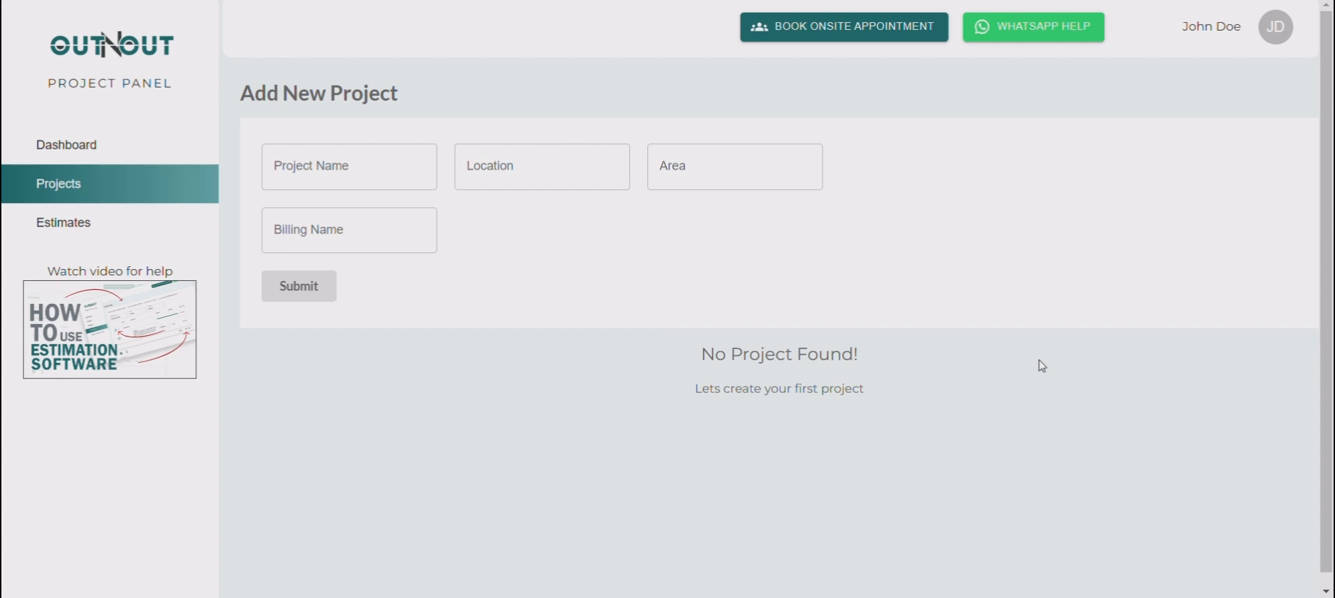
click(160, 228)
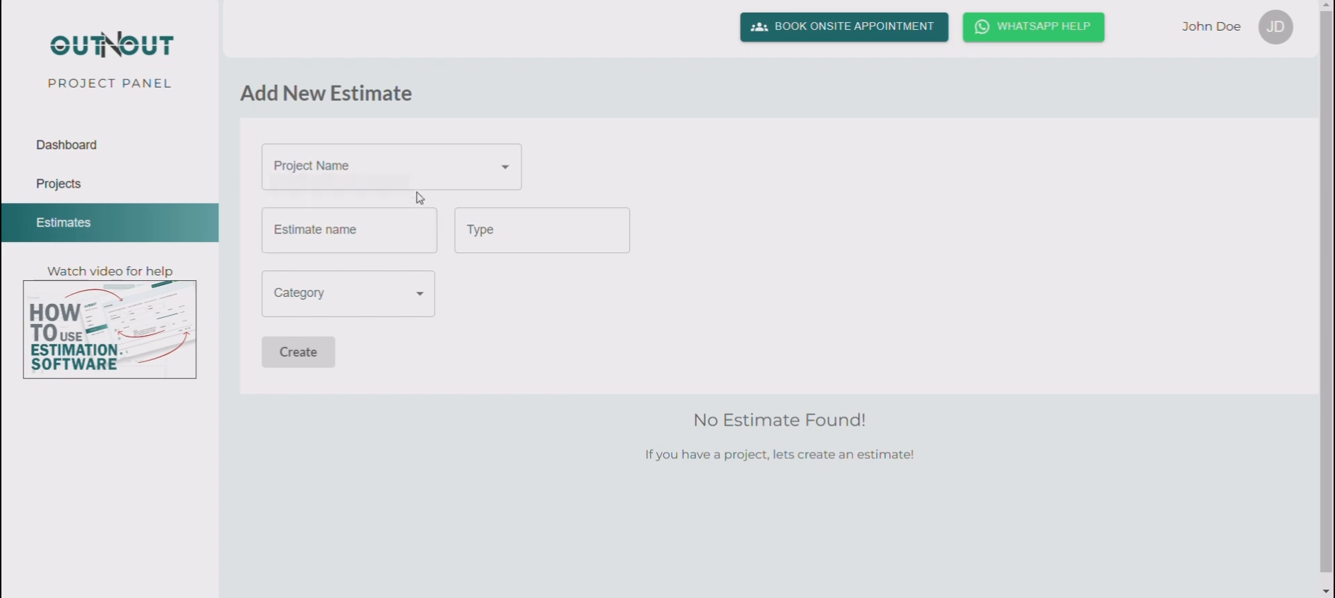
click(422, 168)
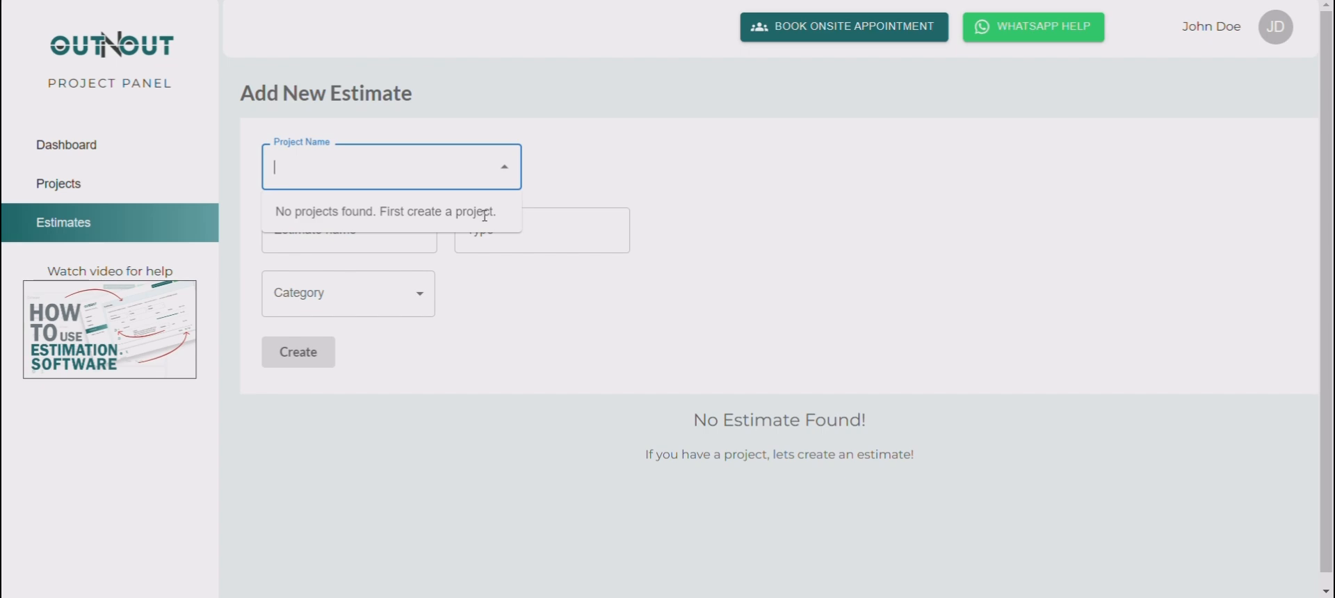
click(583, 183)
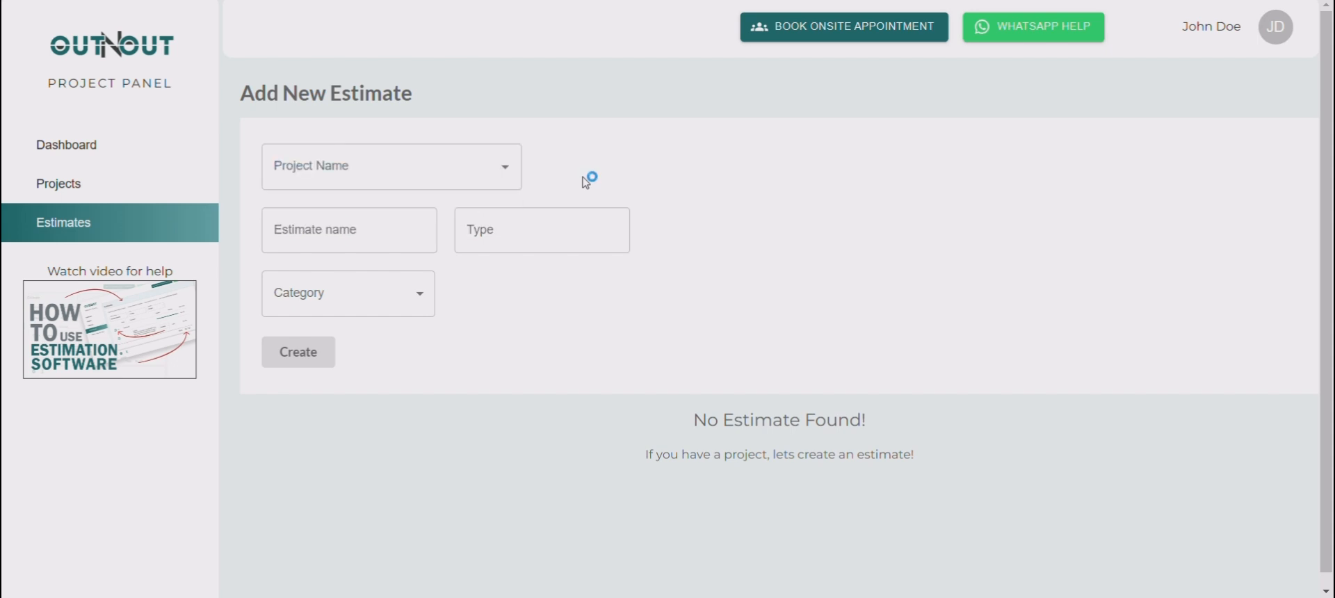
Fill in a new project with the name Test Project 2BHK and the location Mumbai.
click(146, 186)
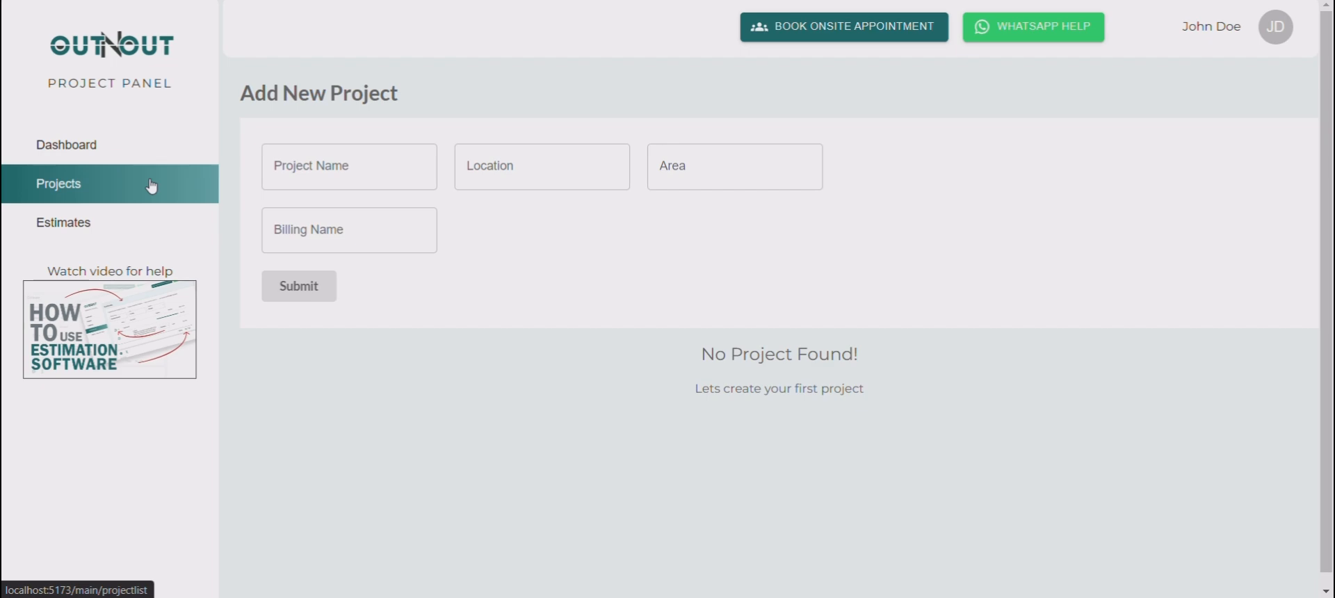
click(398, 161)
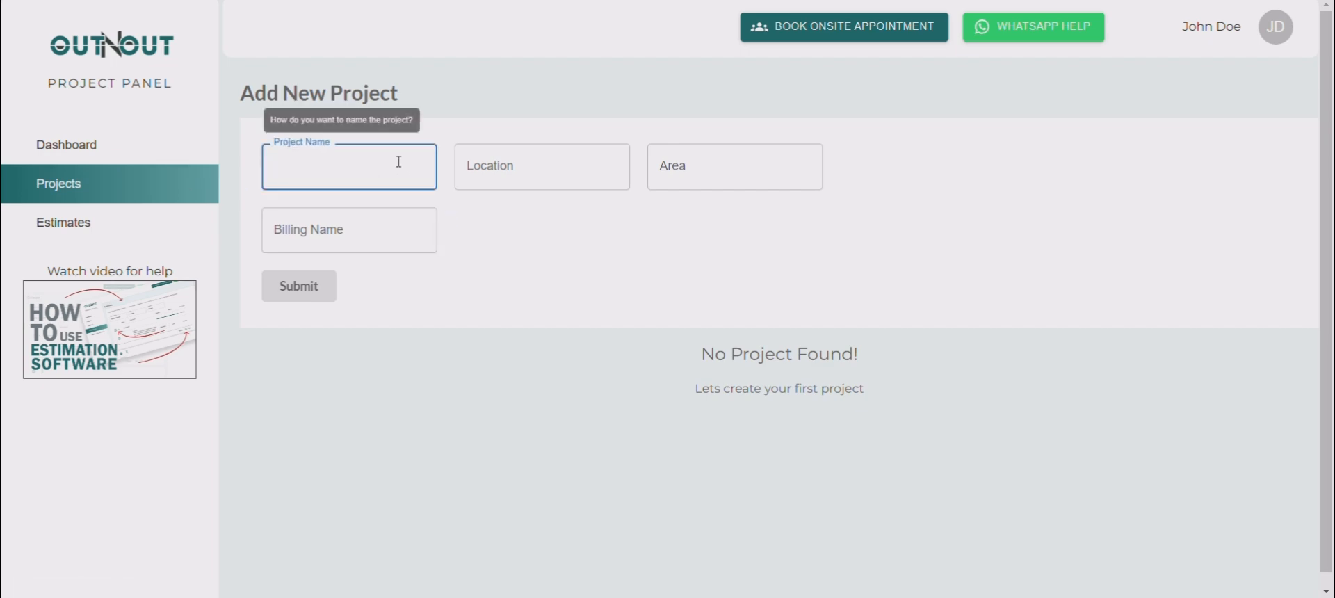
text(Test Project 2BHK)
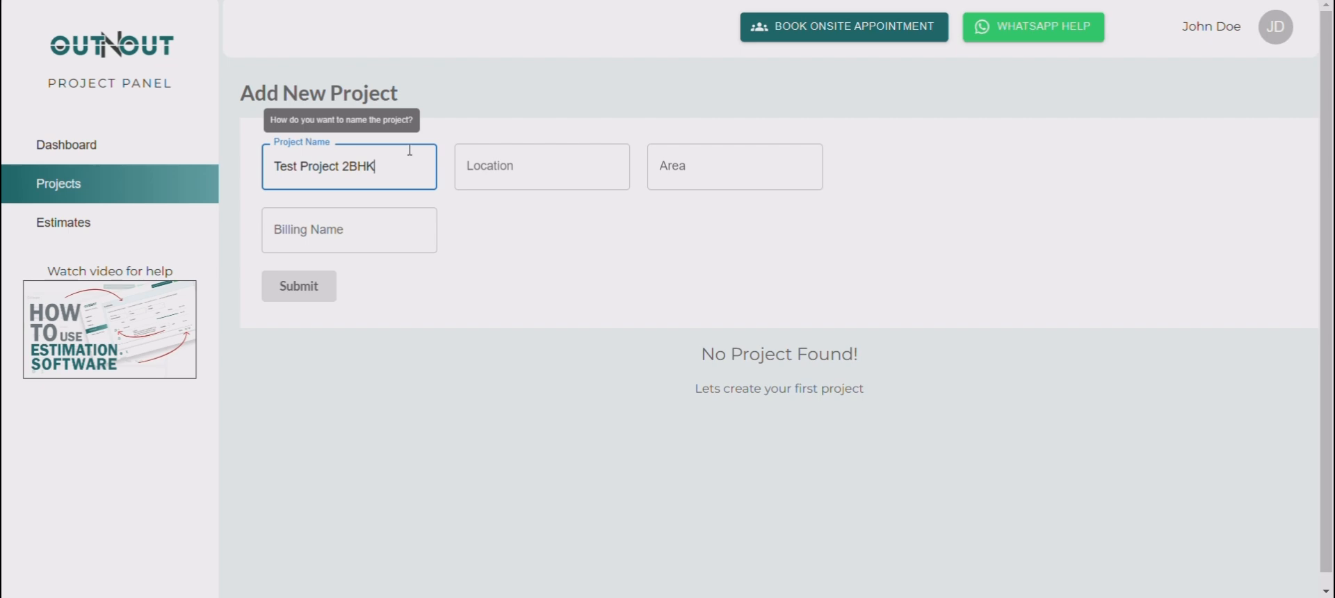
click(572, 260)
click(543, 160)
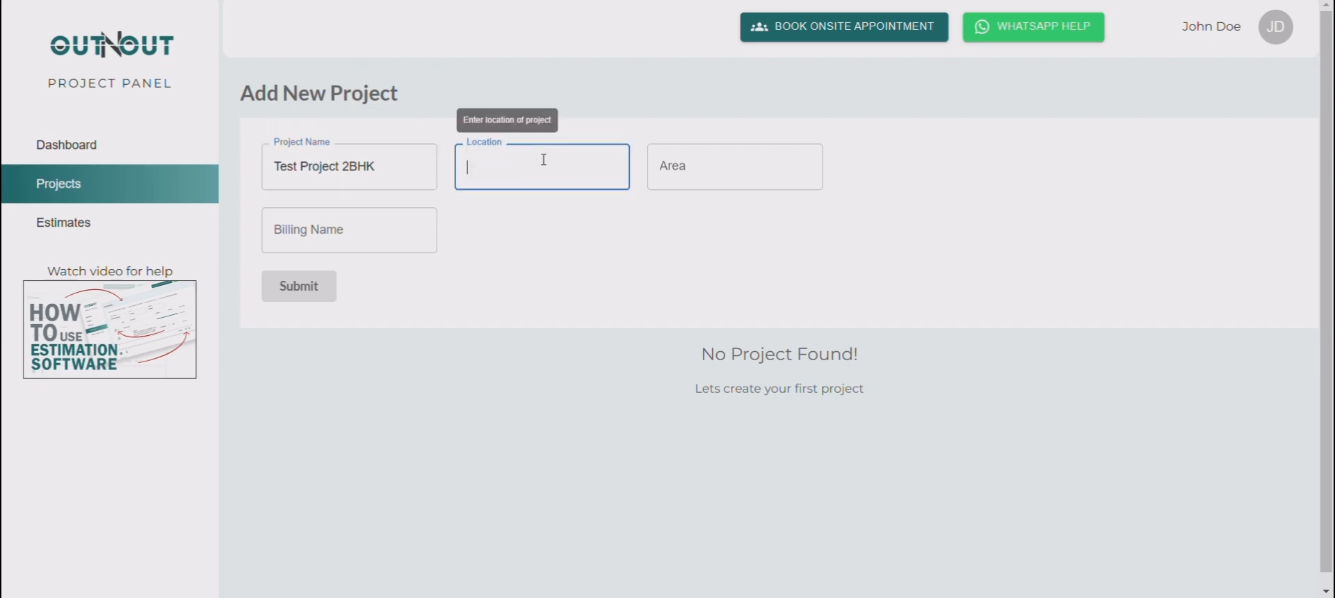
text(Mumbai)
click(694, 239)
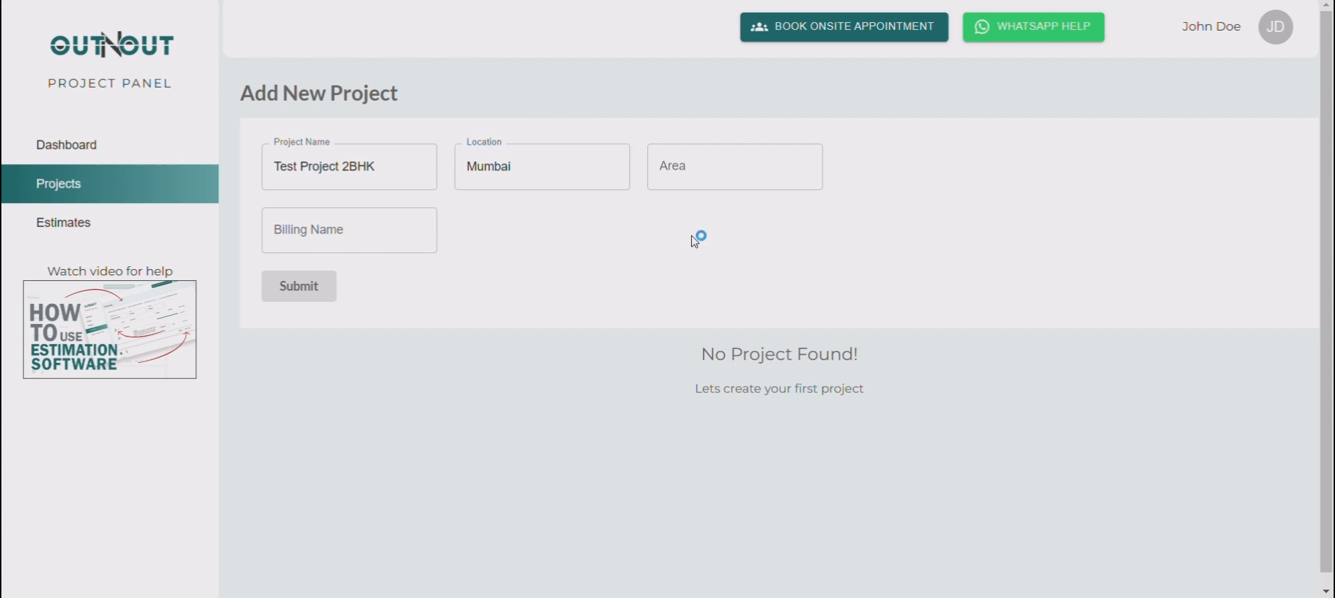
Set the project's area to 1000, enter the customer's full name as billing name, and submit the project.
click(713, 153)
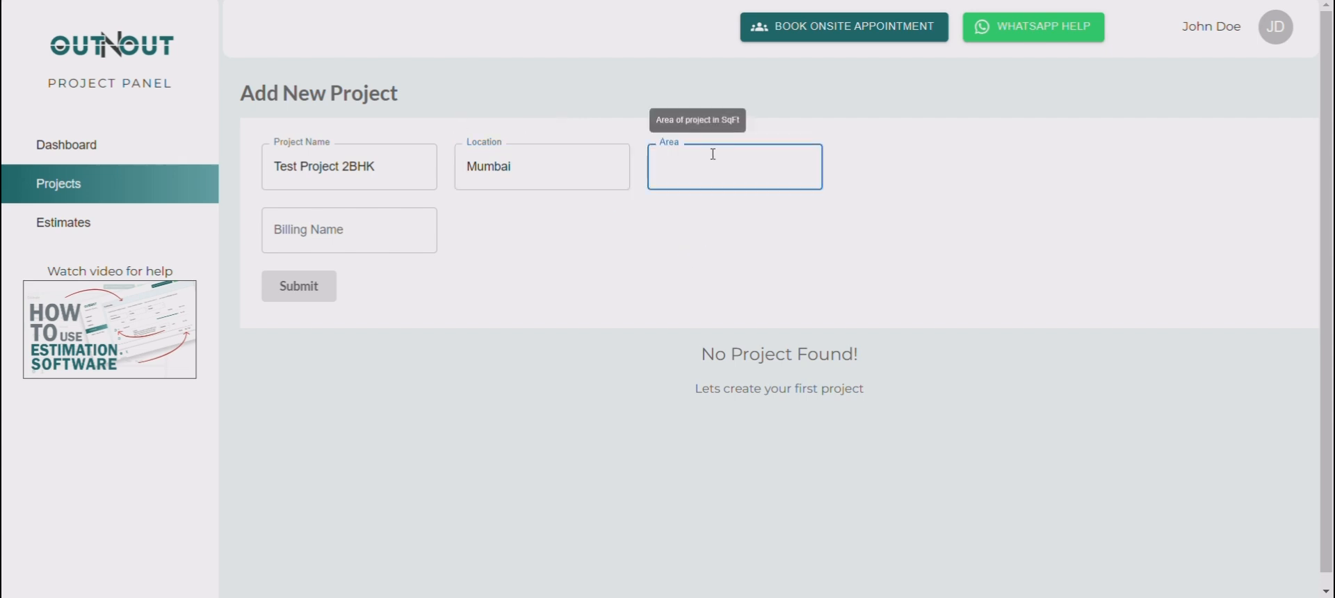
text(1000)
click(555, 221)
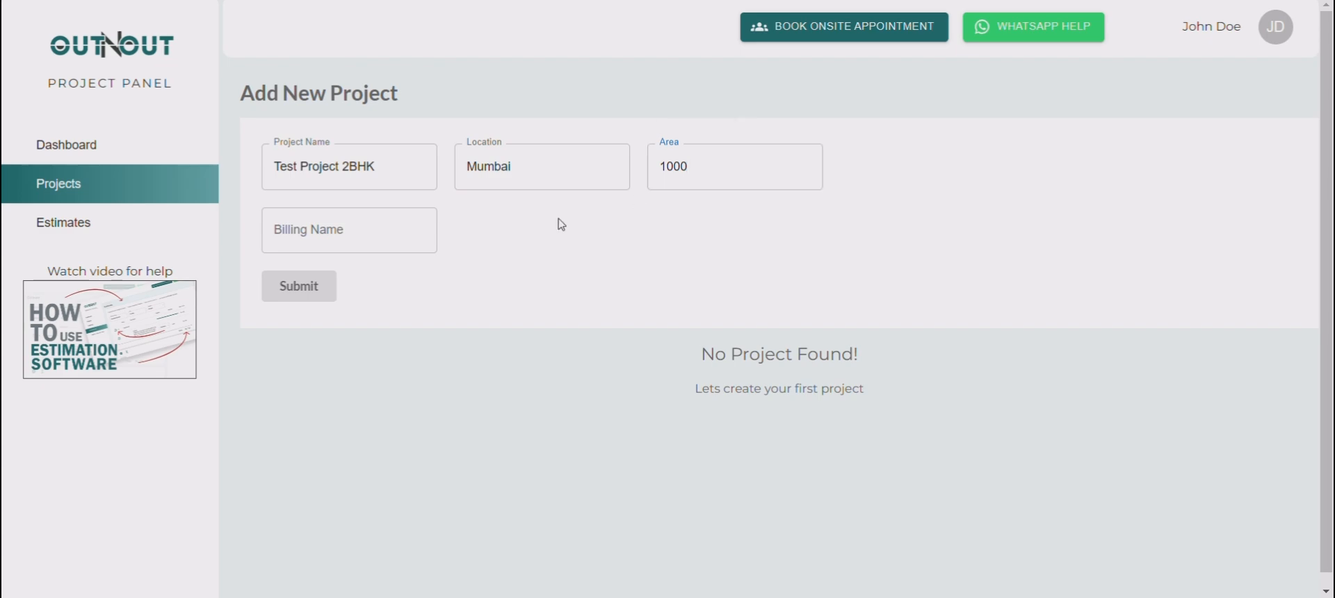
click(348, 227)
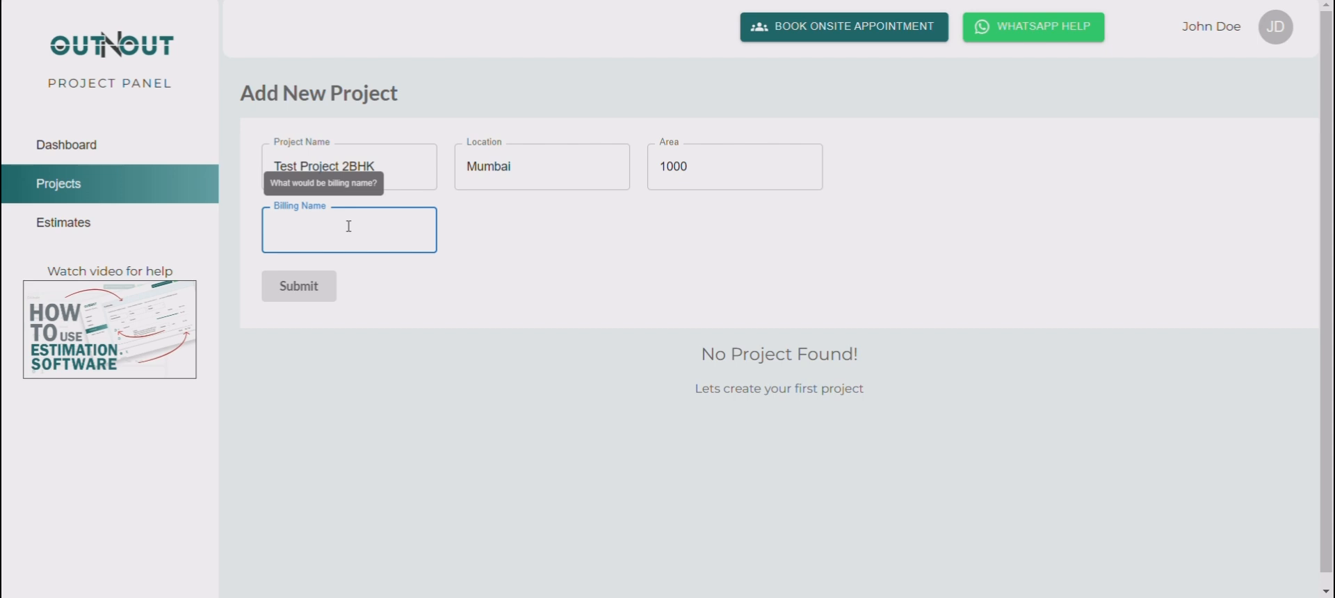
text(John Doe)
click(470, 231)
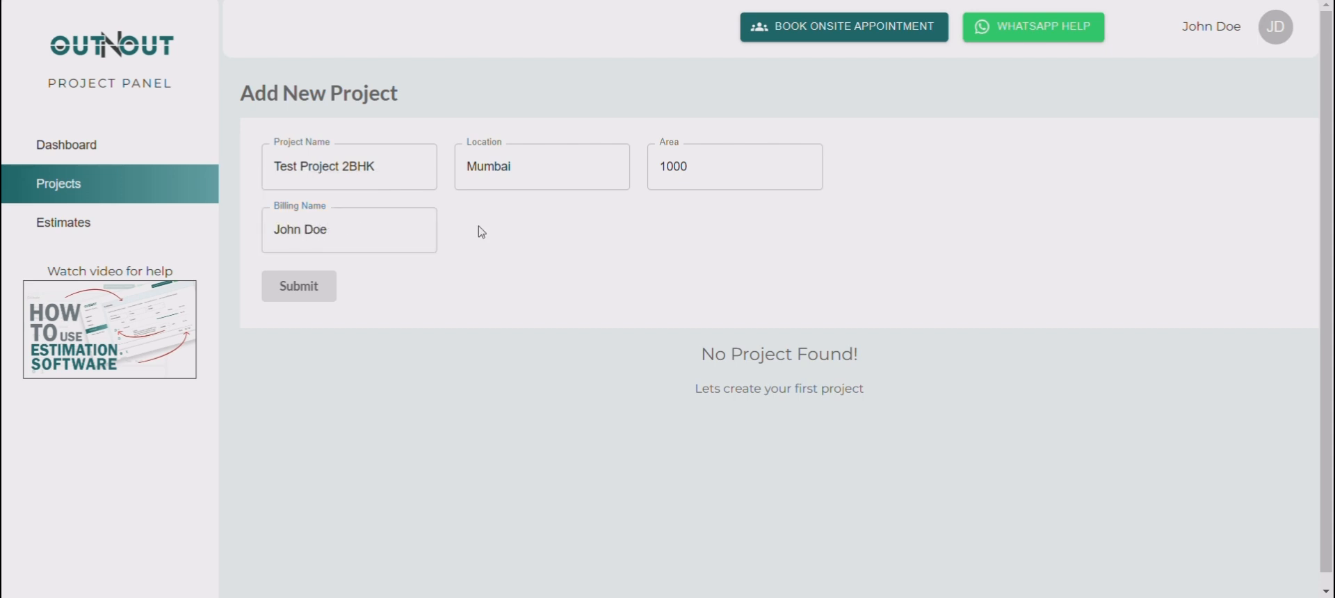
click(281, 292)
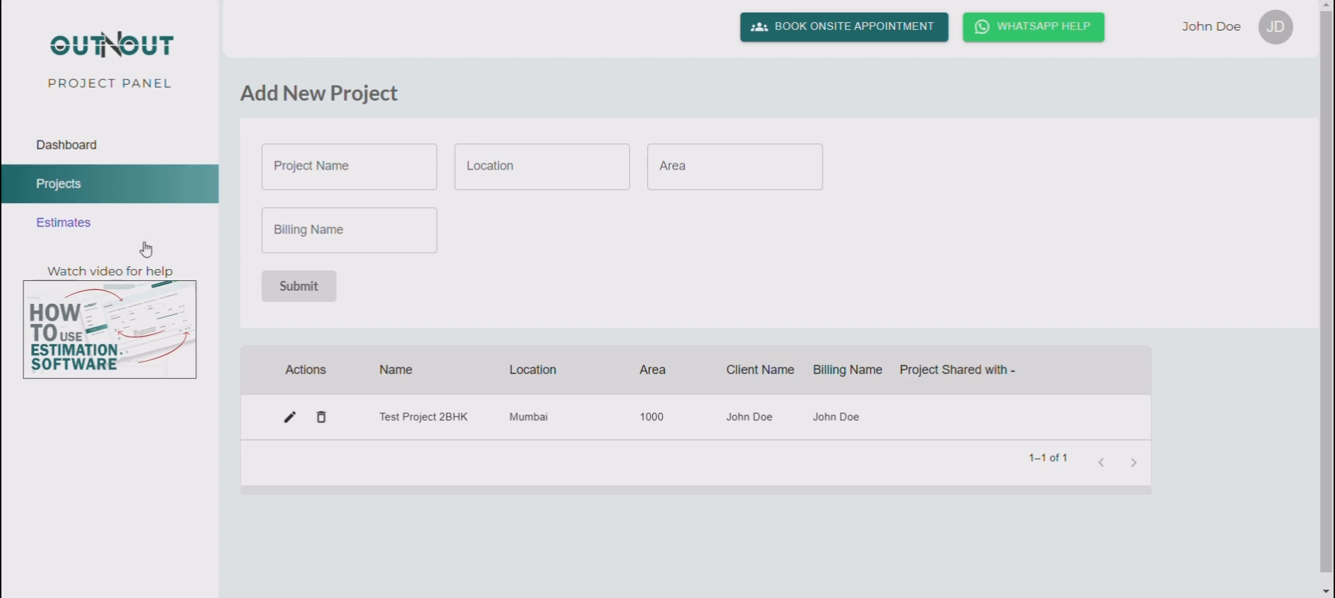
Fill in a new estimate for Test Project 2BHK - Mumbai with the estimate name First name.
click(96, 235)
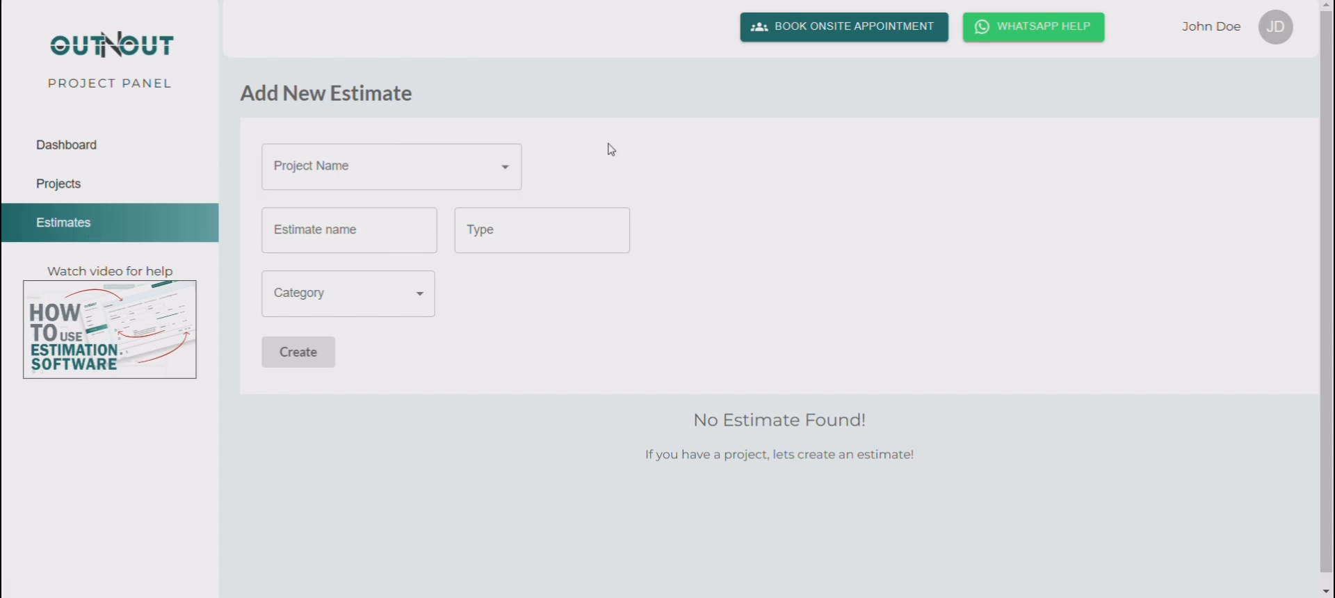
click(454, 165)
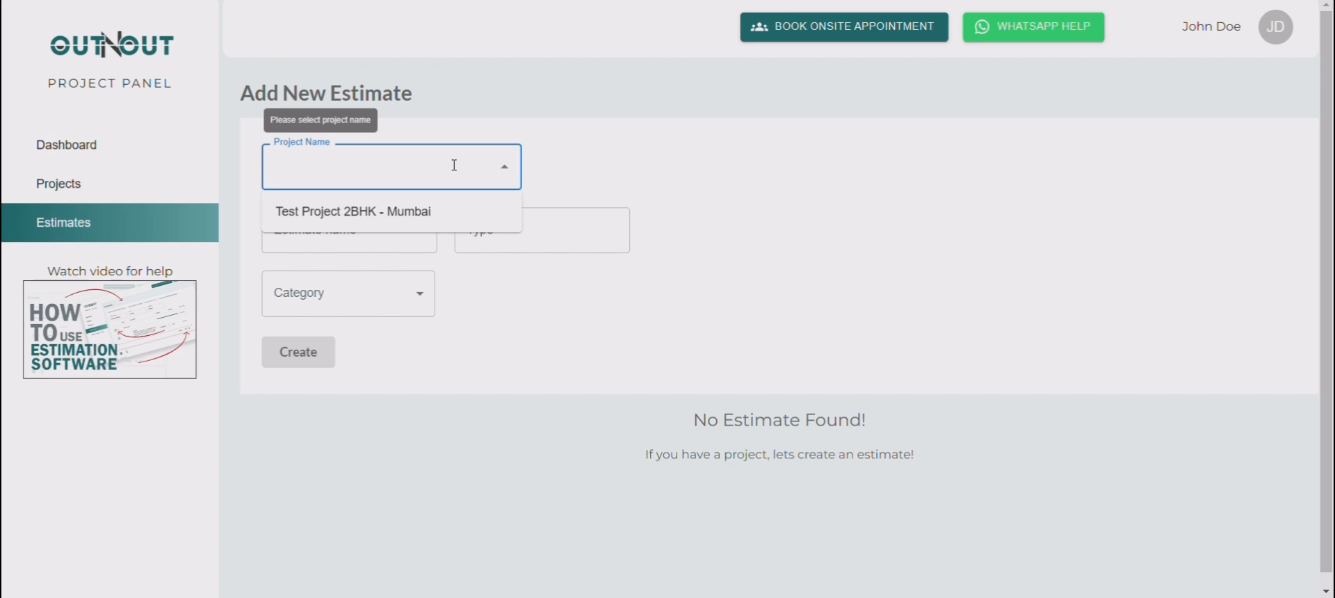
click(420, 219)
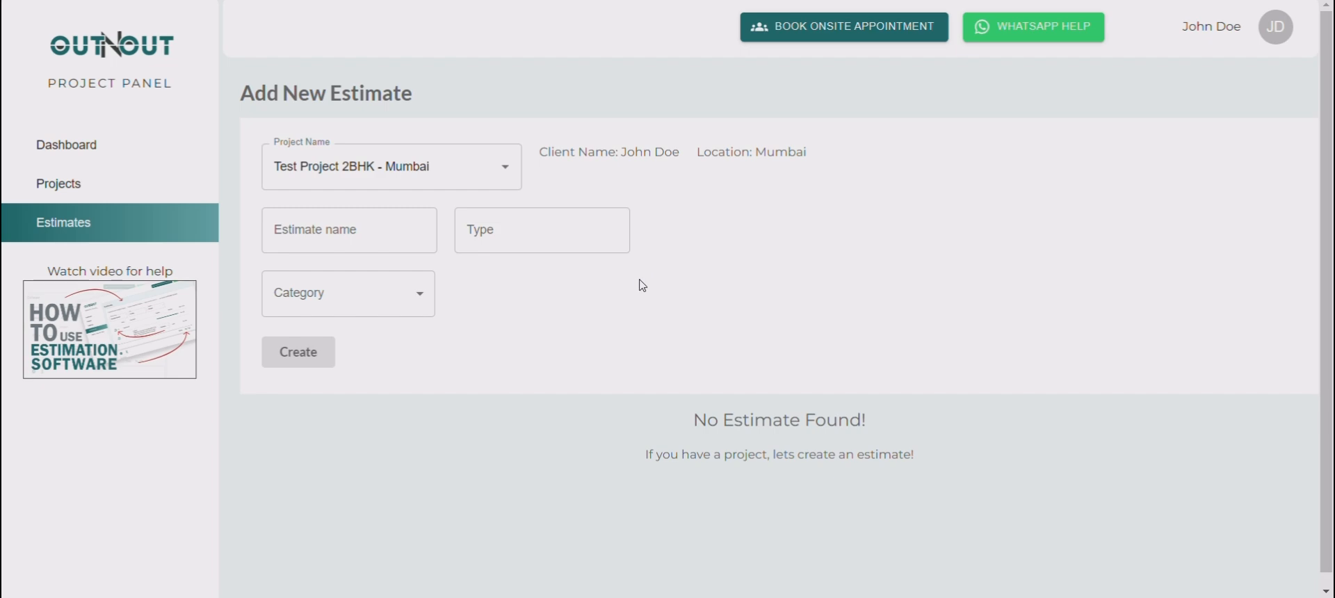
click(362, 231)
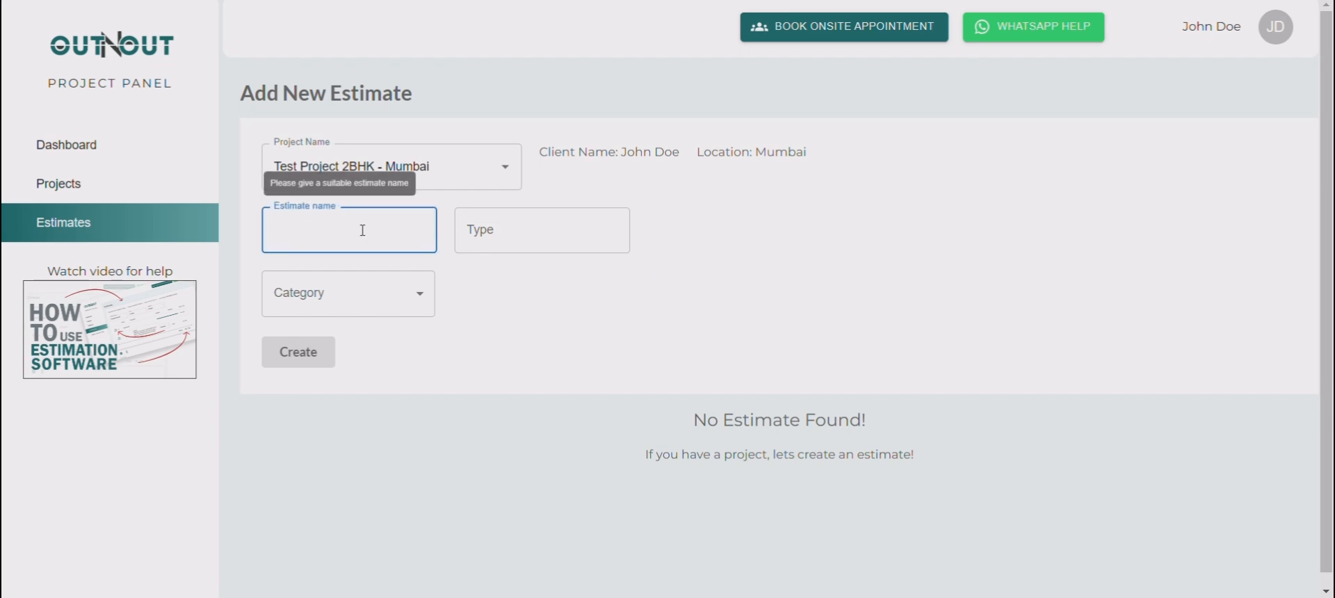
text(First name)
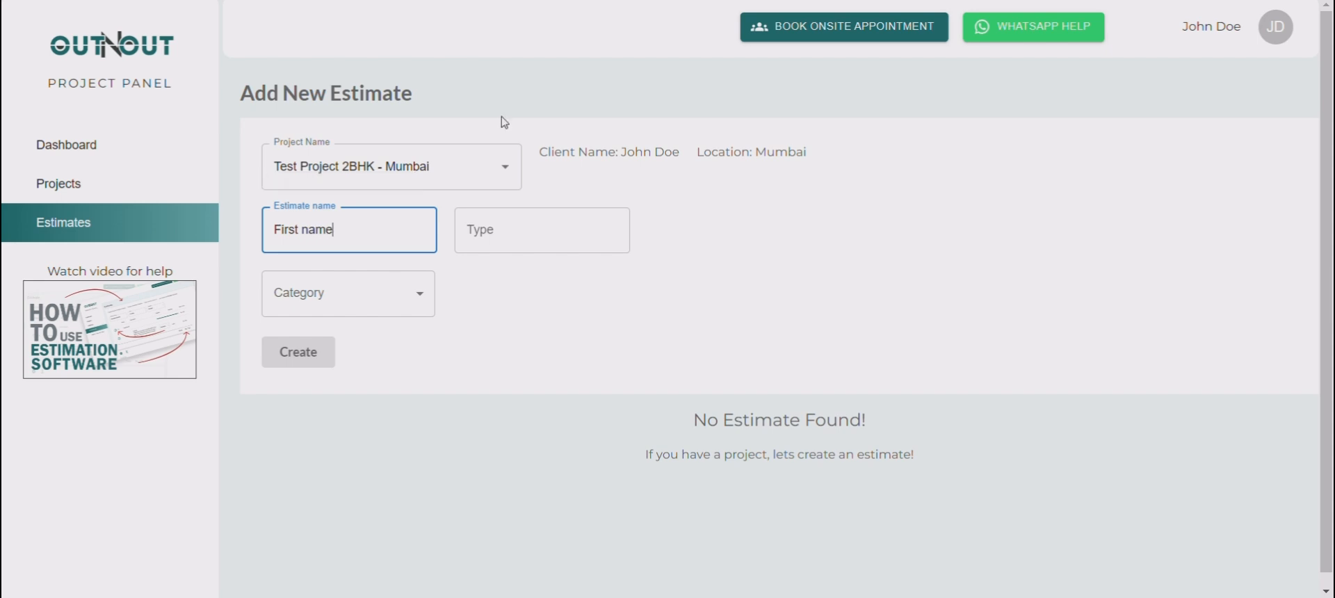
Create the estimate with type Turnkey and category Budget, and open it for editing.
click(528, 237)
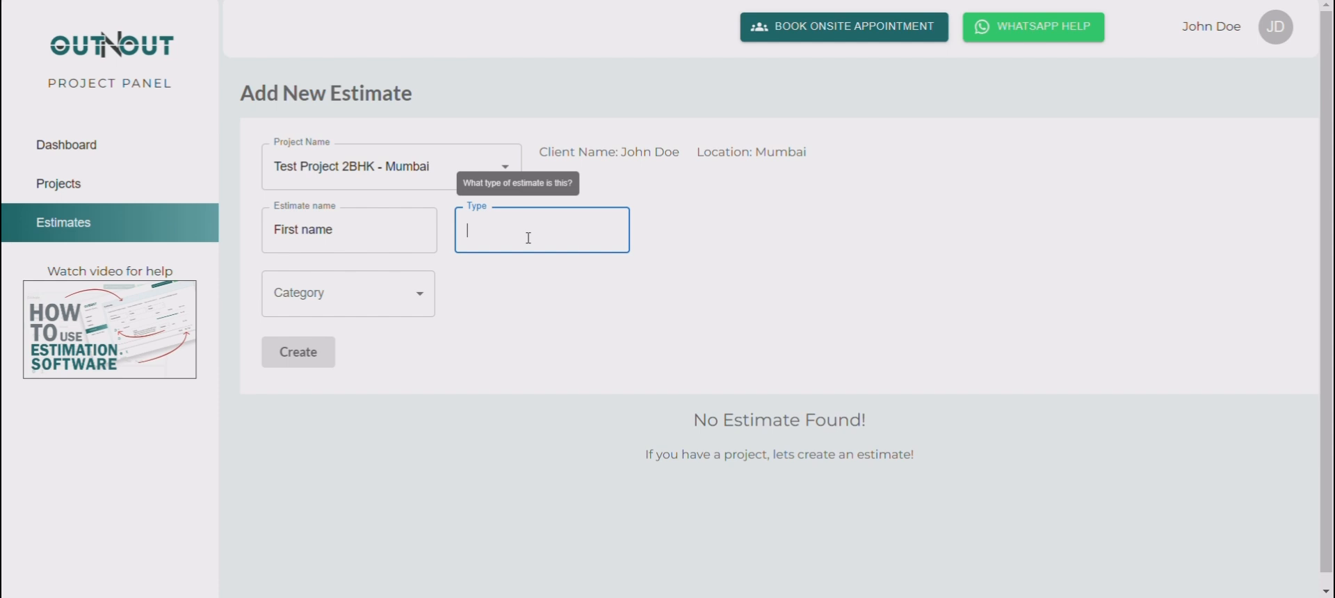
text(Turnkey)
click(400, 295)
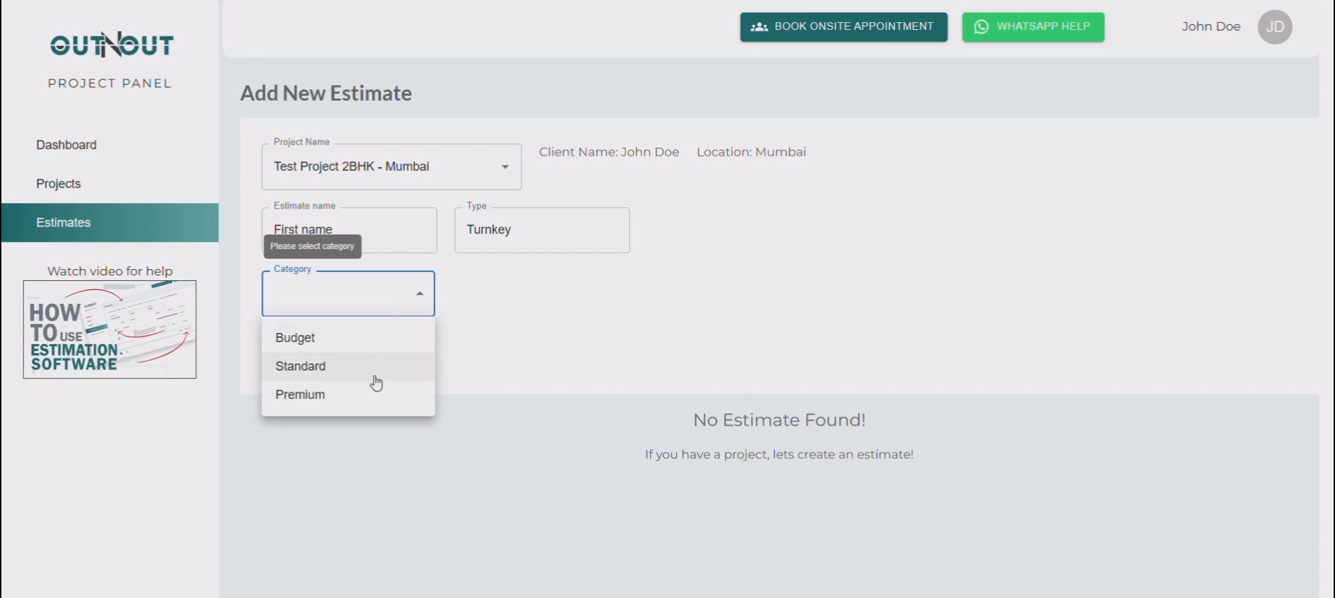
click(370, 339)
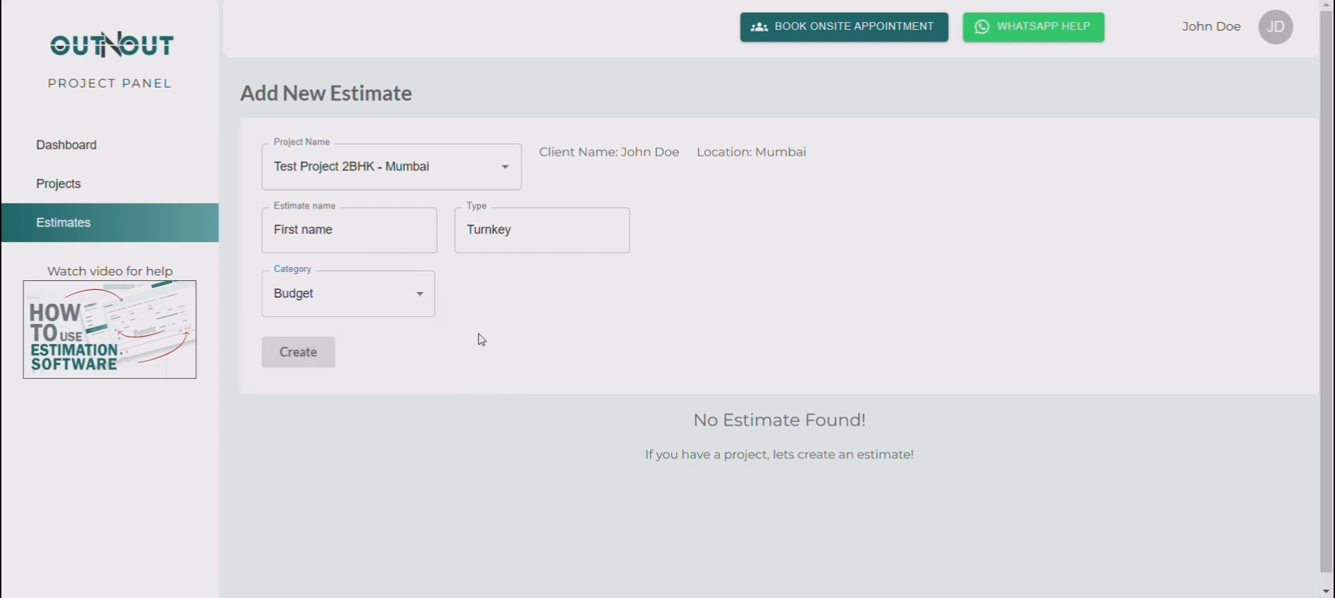
click(297, 355)
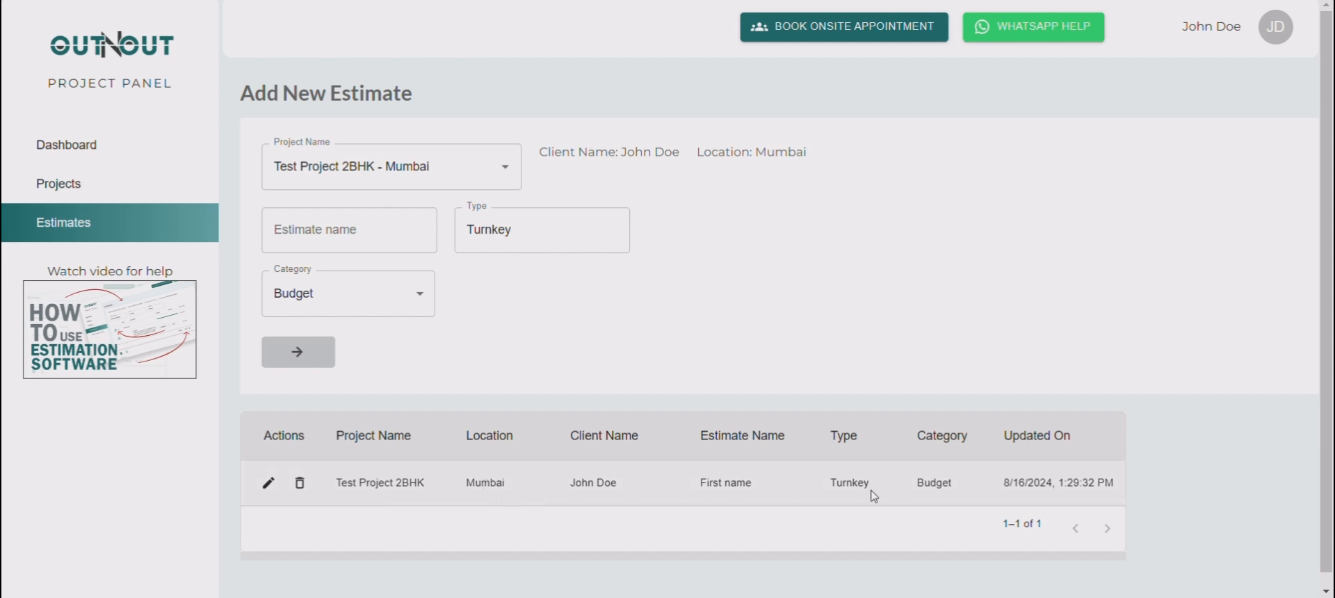
scroll(765, 497, down, 1)
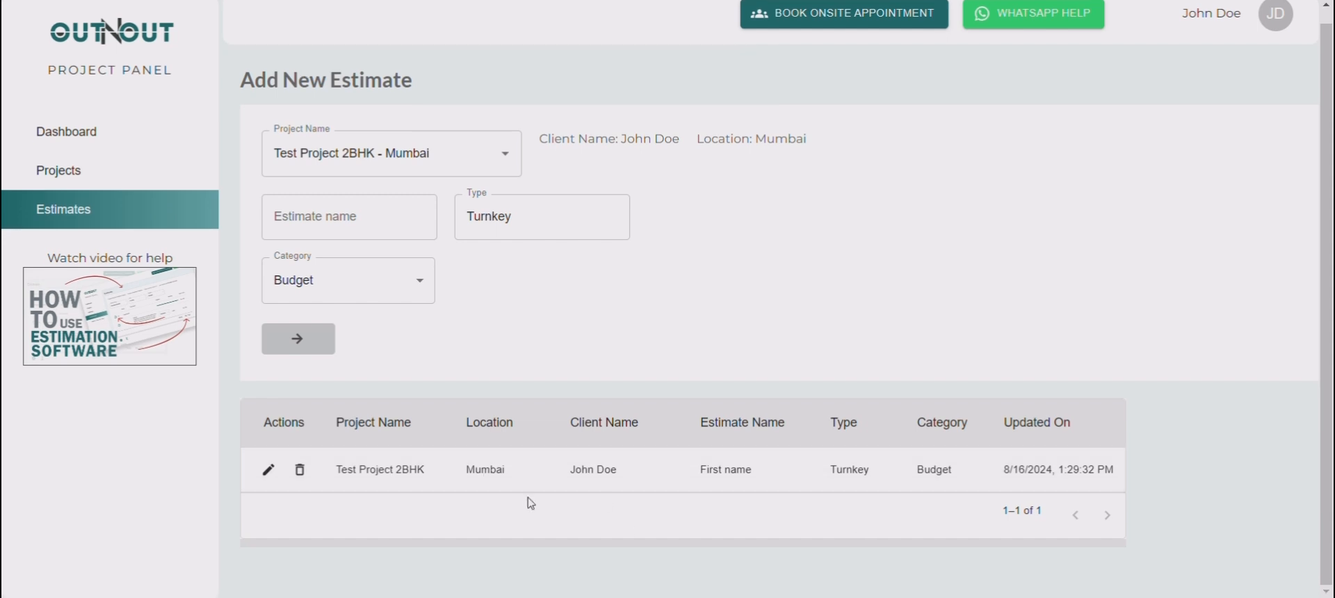
click(269, 470)
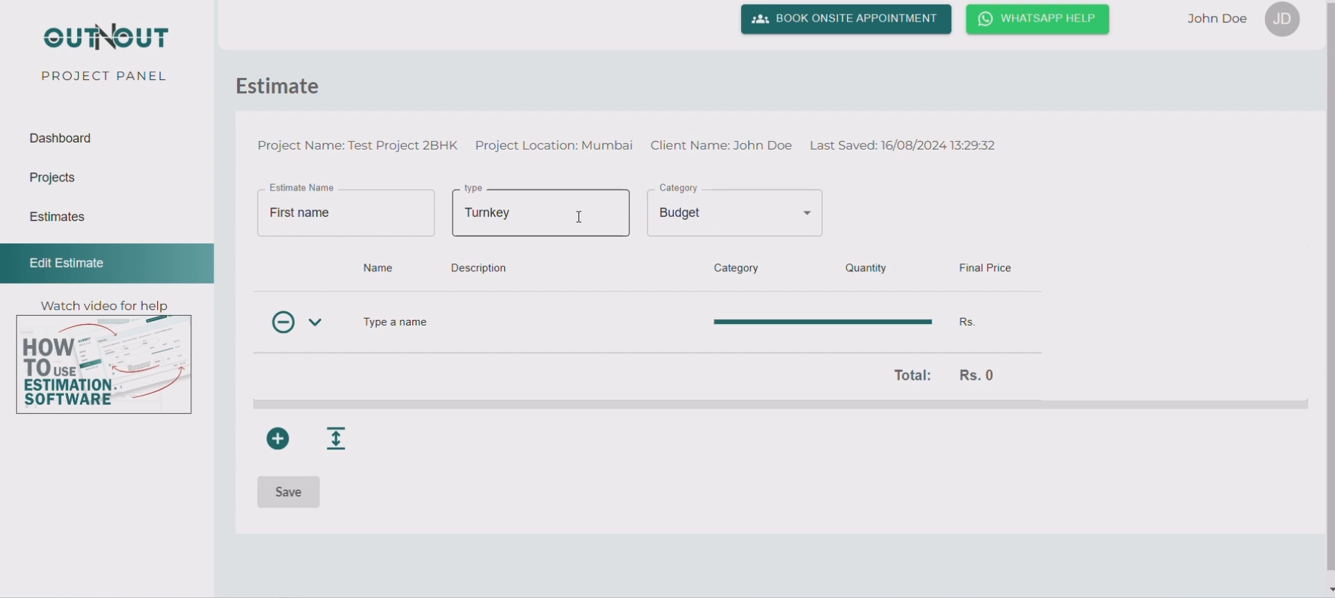
click(362, 208)
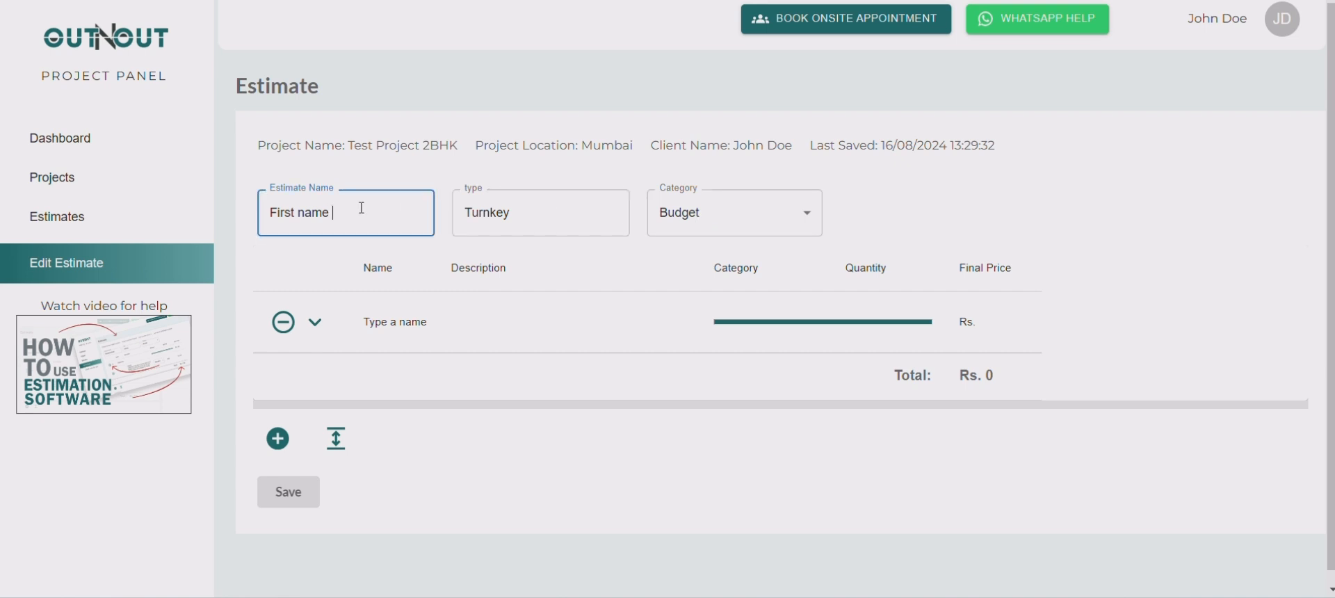
text(2)
key(BackSpace)
click(874, 212)
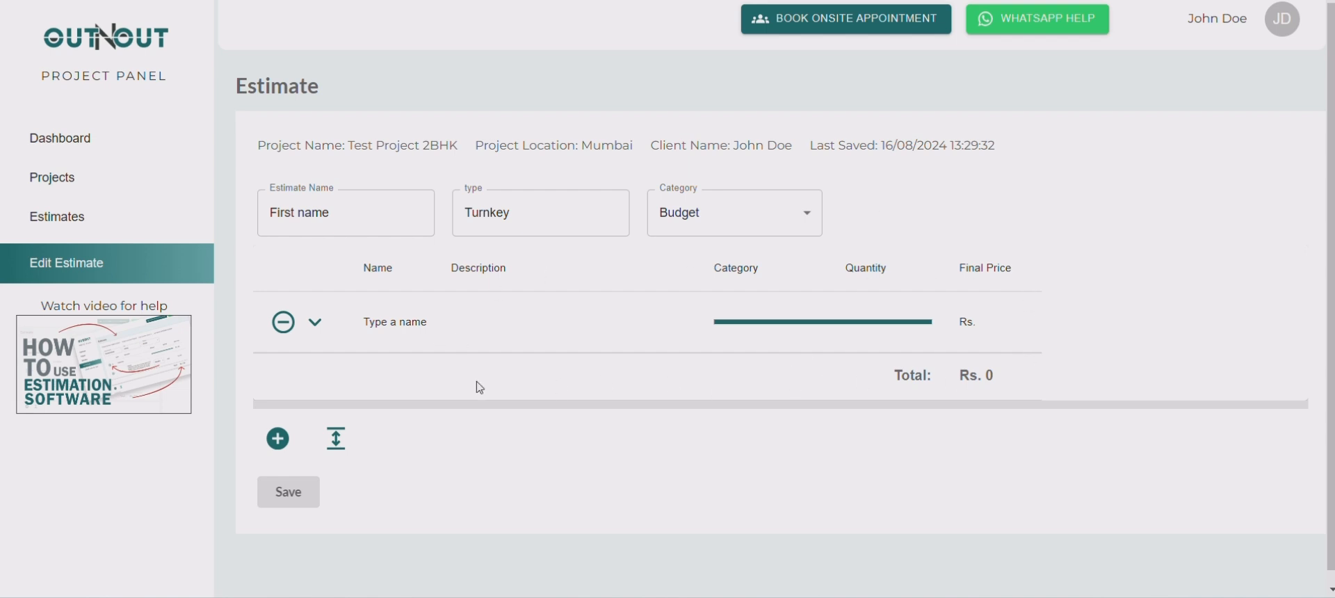
Expand the estimate's unnamed section and add the Flooring 6X4 - Work item to it.
click(316, 331)
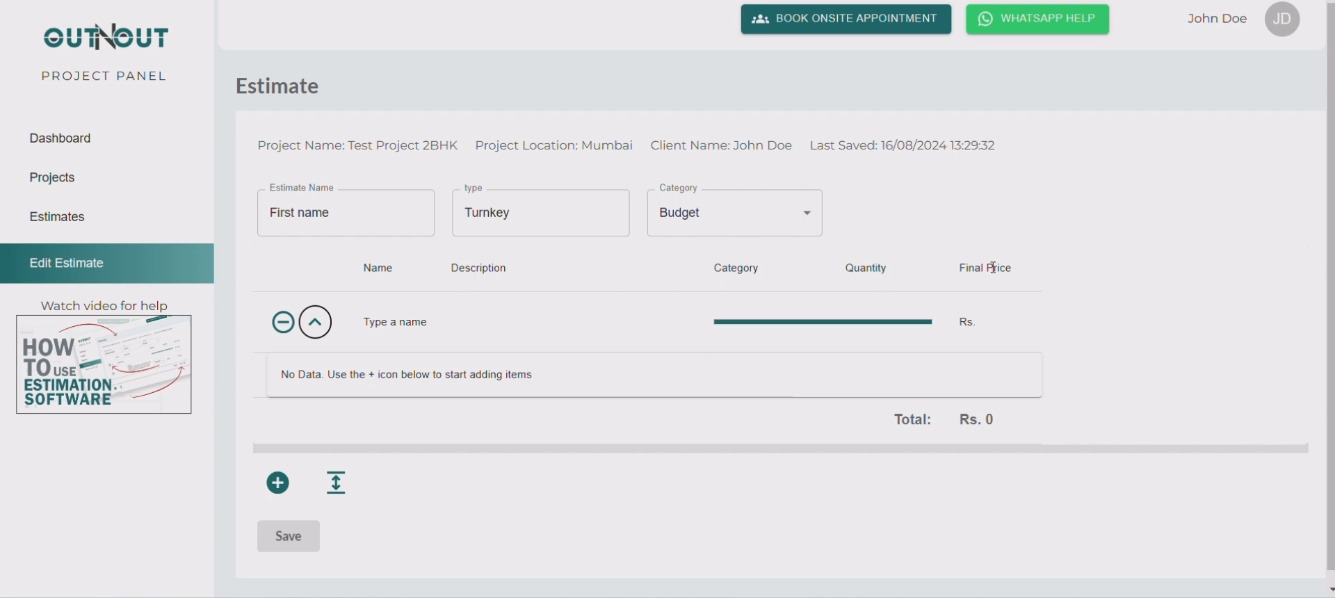
scroll(1053, 351, down, 1)
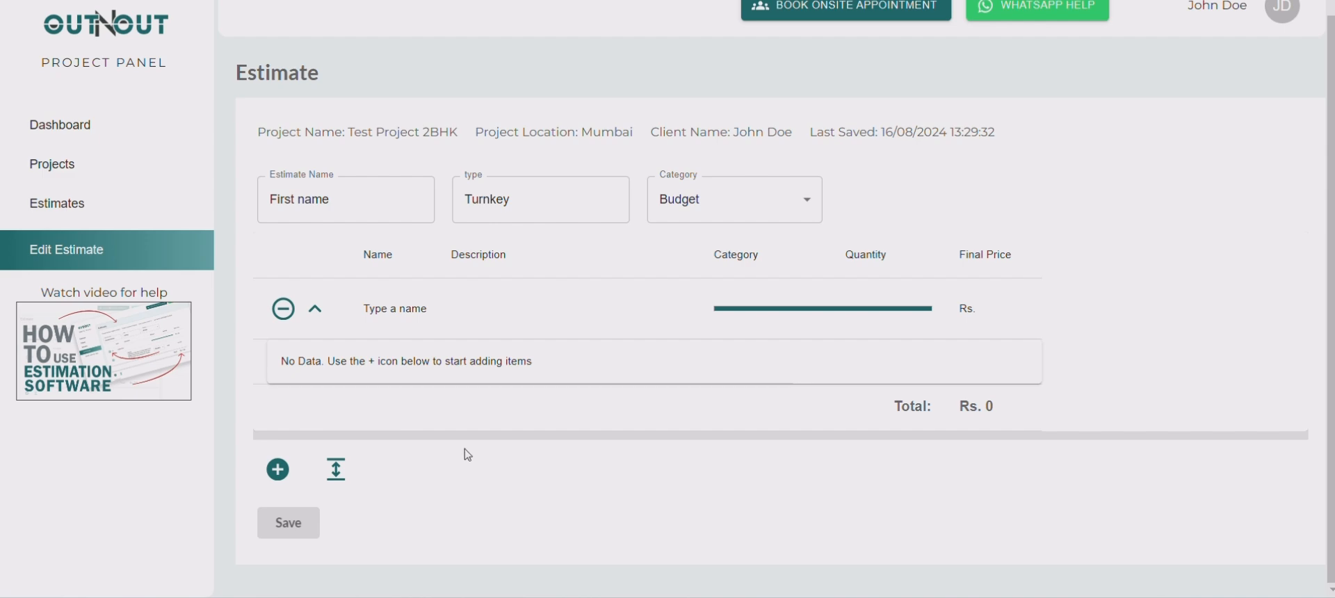
click(277, 470)
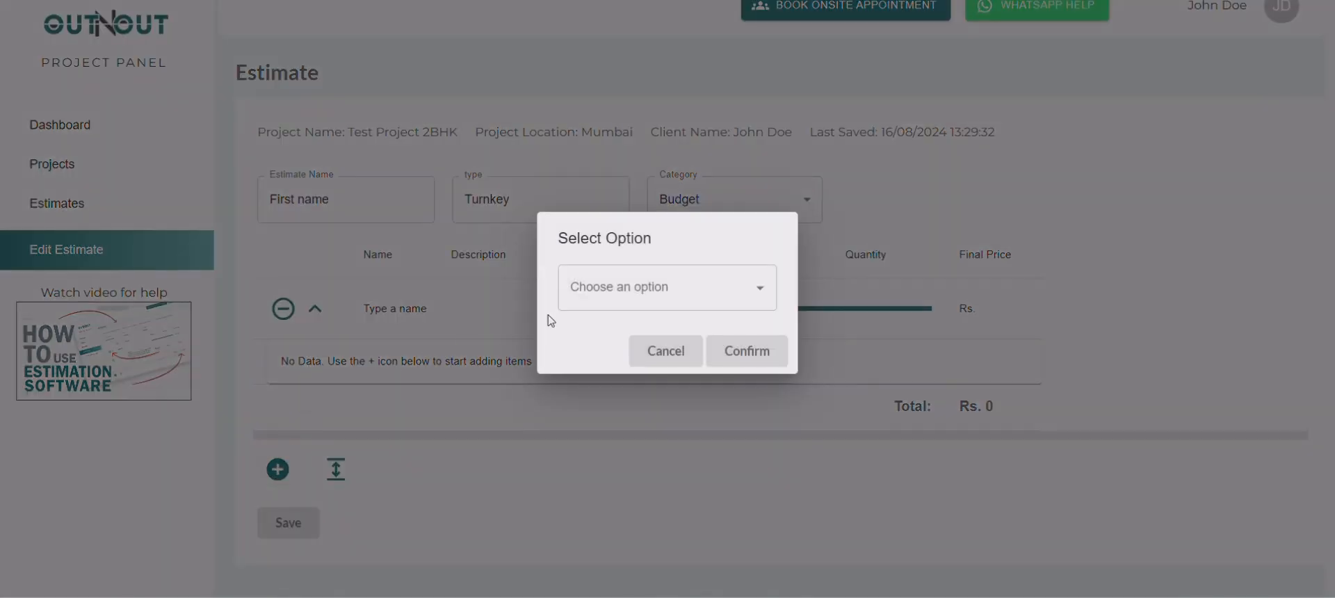
click(657, 287)
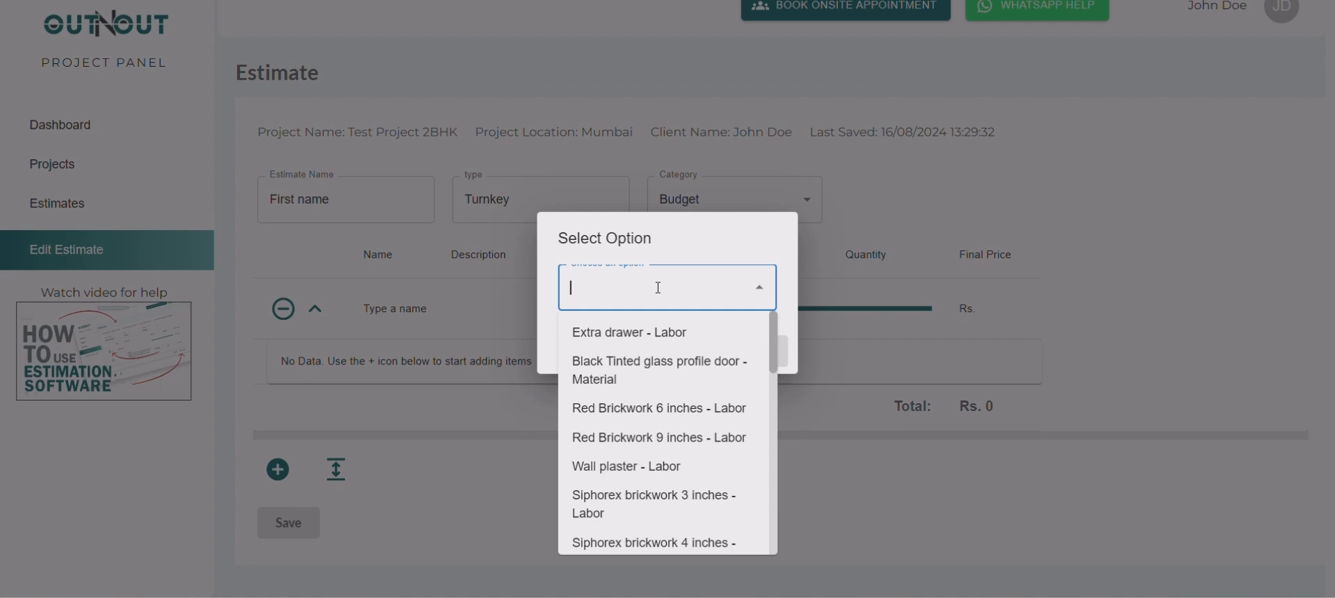
text(flo)
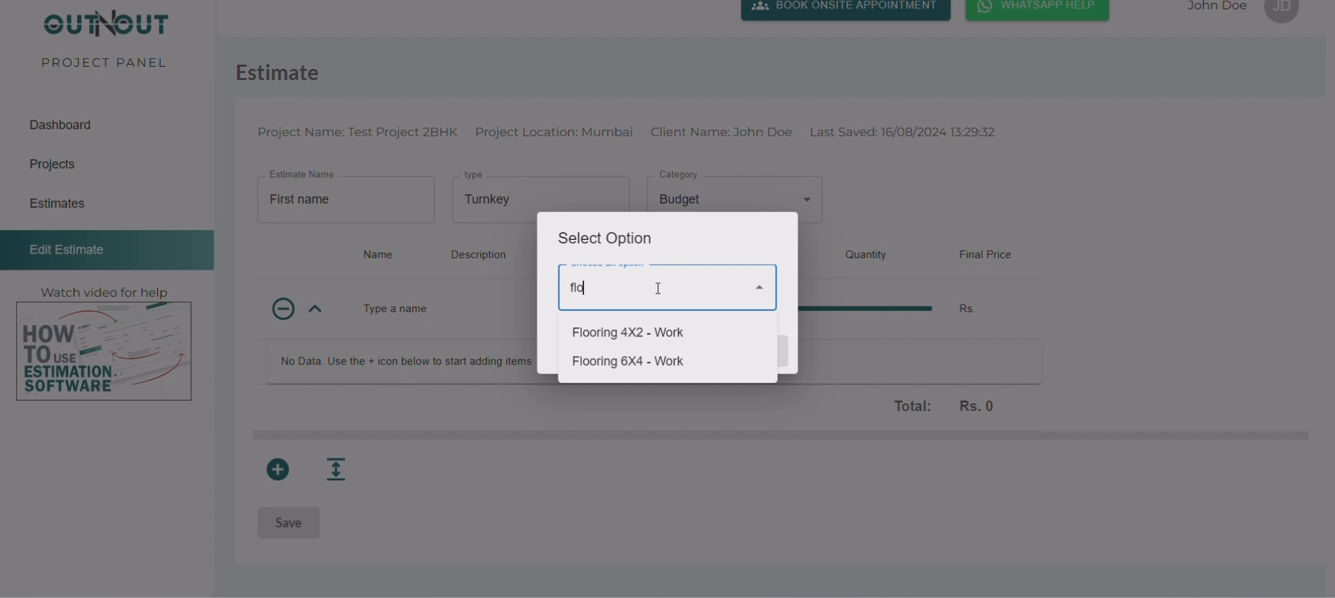
click(661, 365)
click(738, 360)
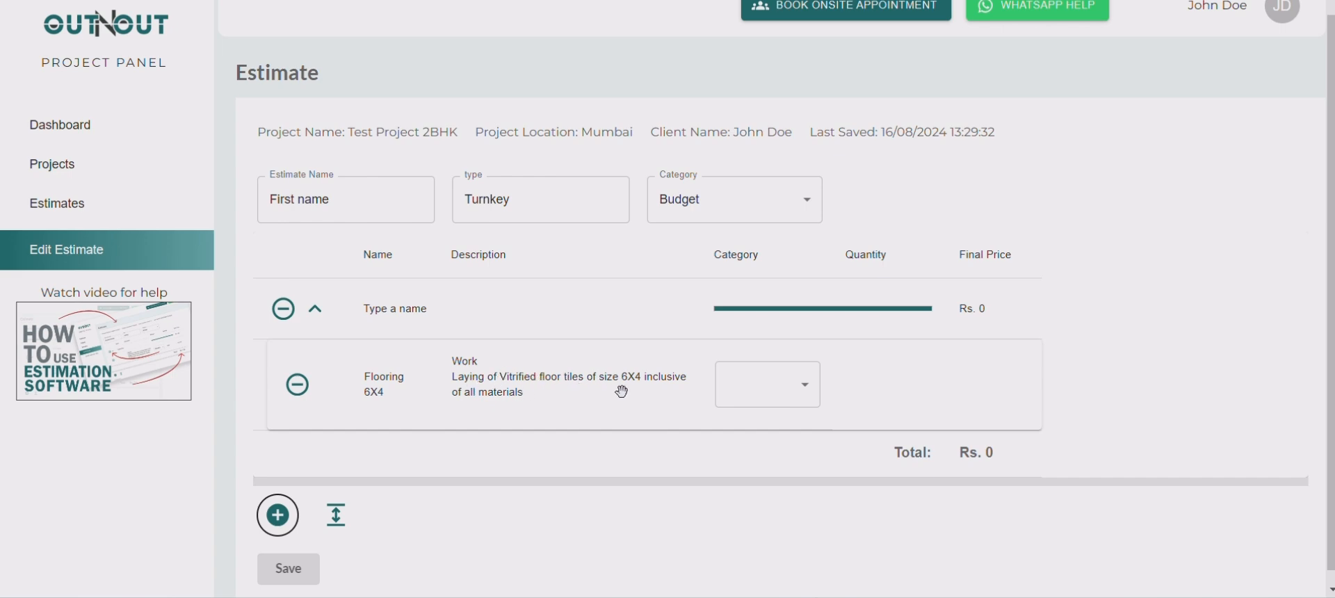
Set the Flooring 6X4 item's category to Budget and its quantity to 350 sqft.
click(771, 396)
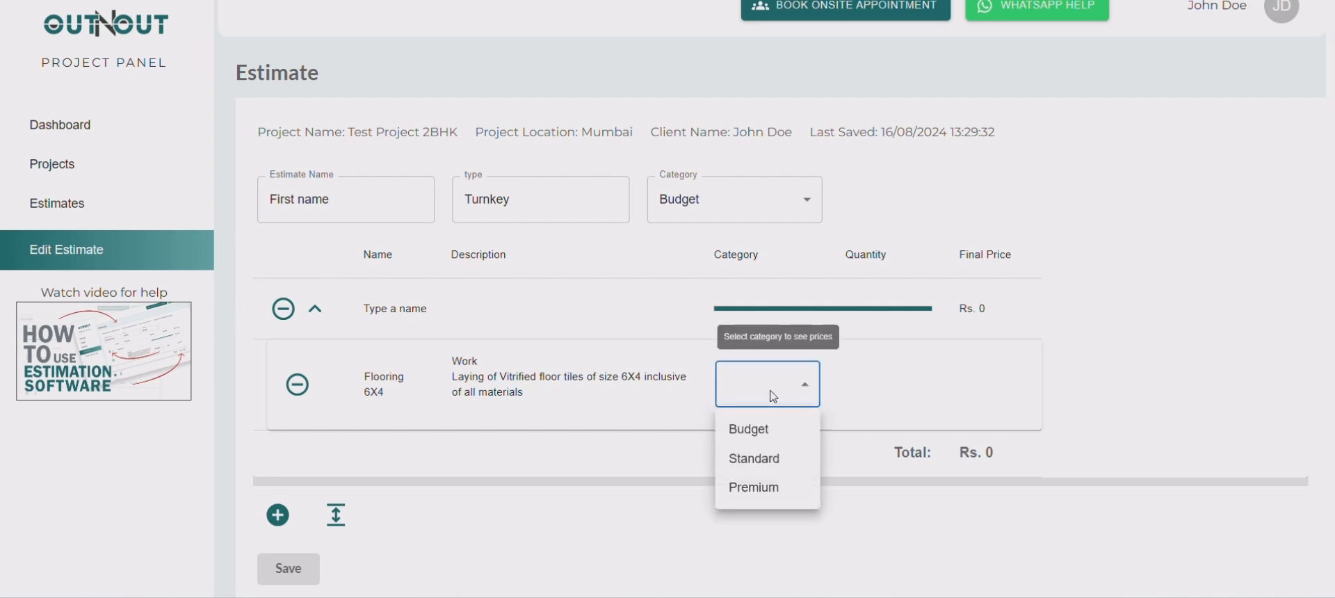
click(777, 434)
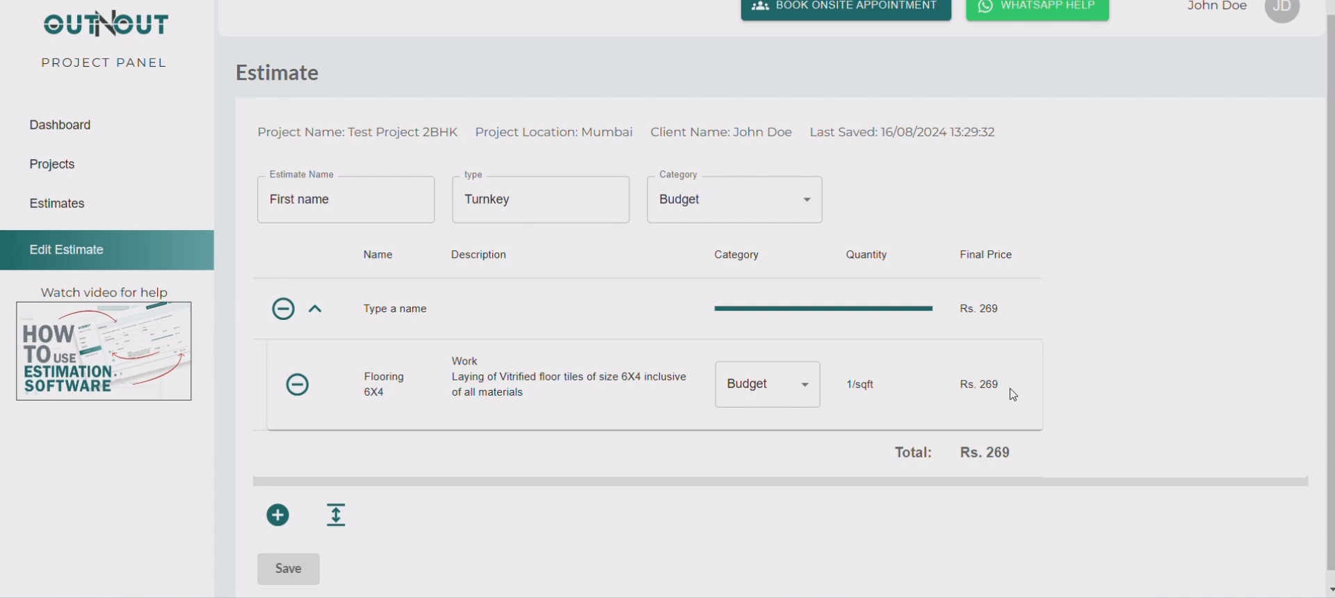
double_click(852, 385)
key(BackSpace)
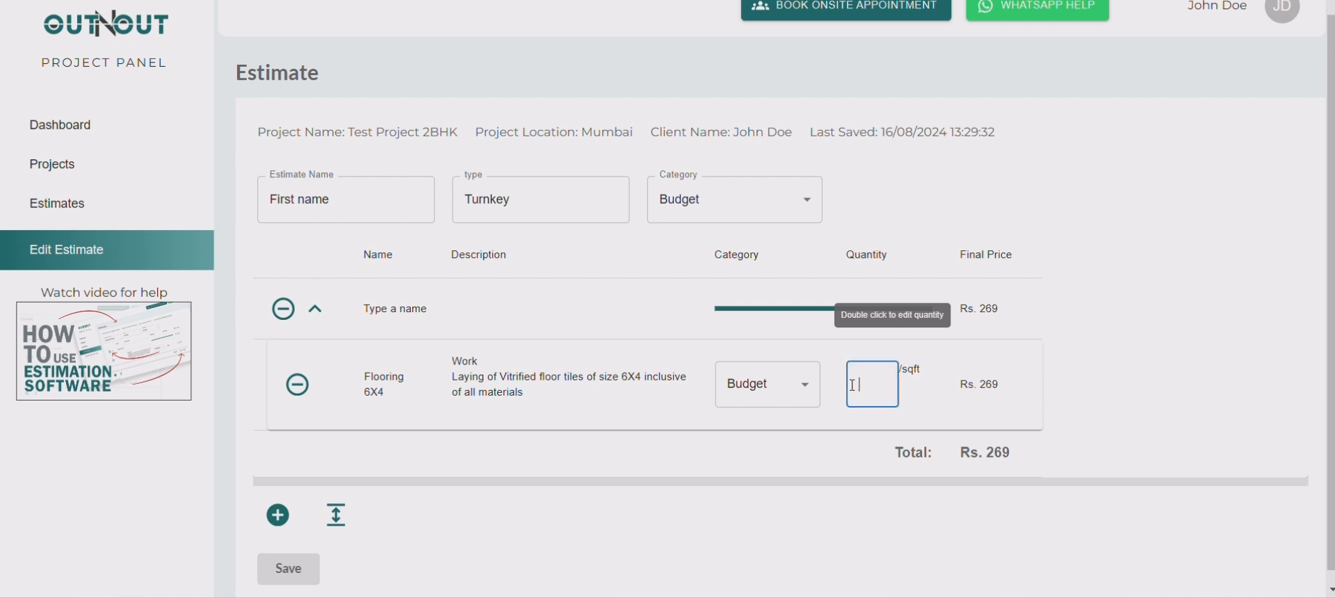
text(350)
click(1097, 402)
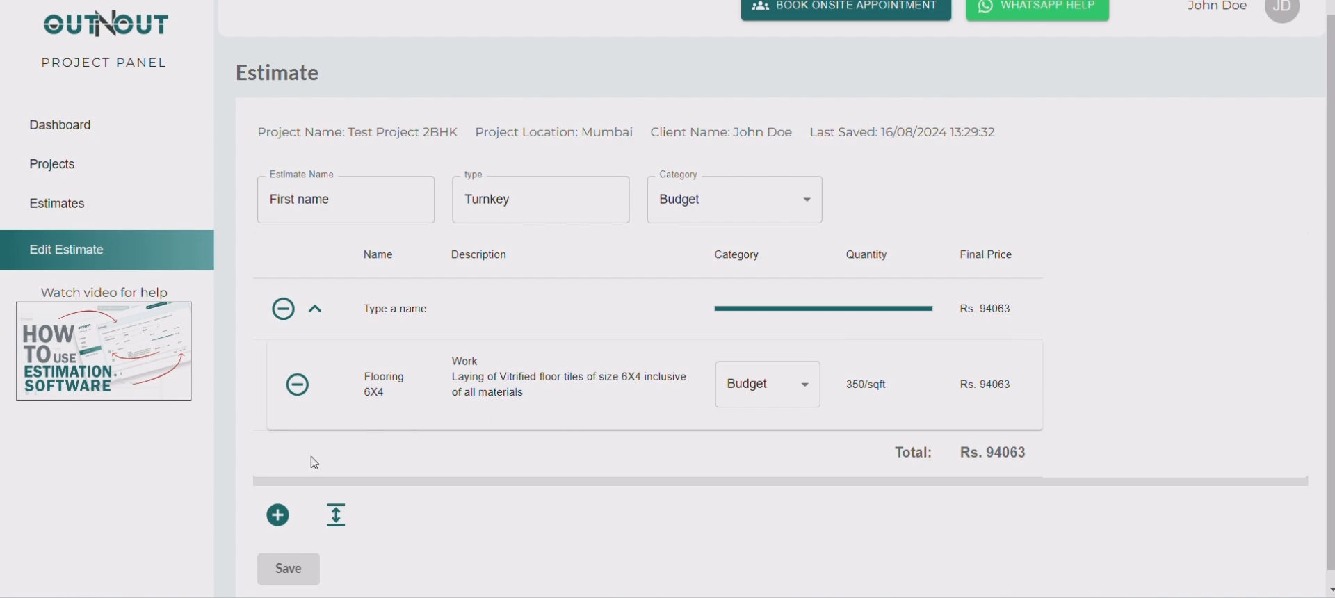
Add the Wall tiling 4X2 - Work item below the flooring item.
click(276, 516)
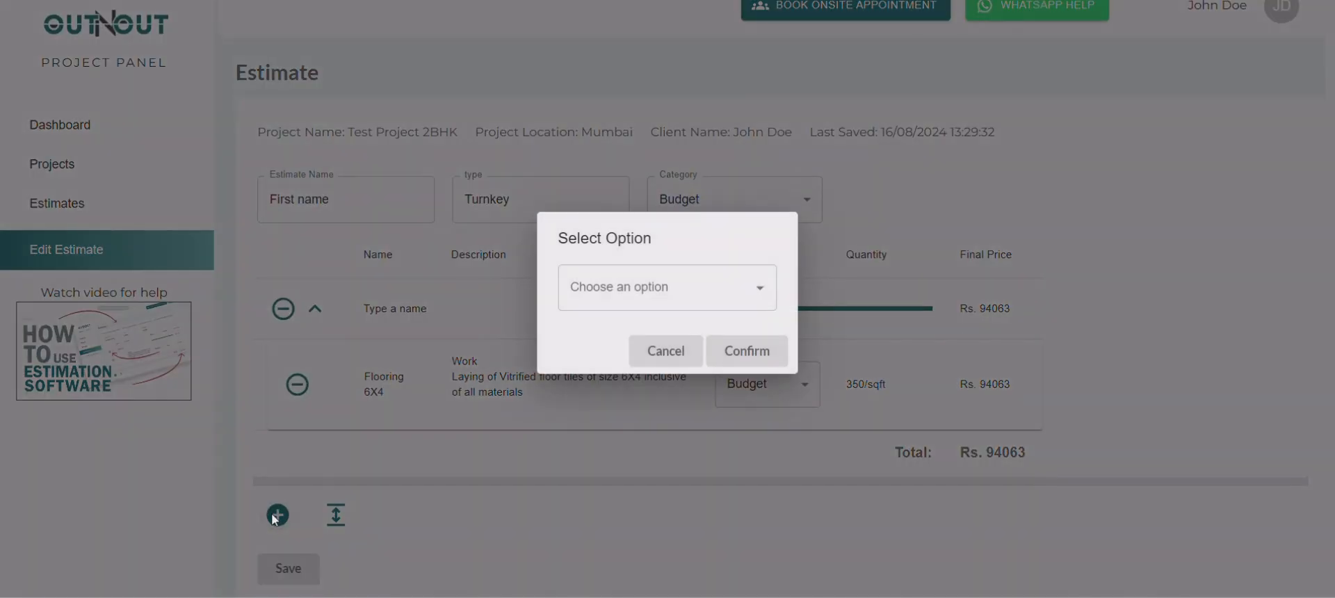
click(634, 287)
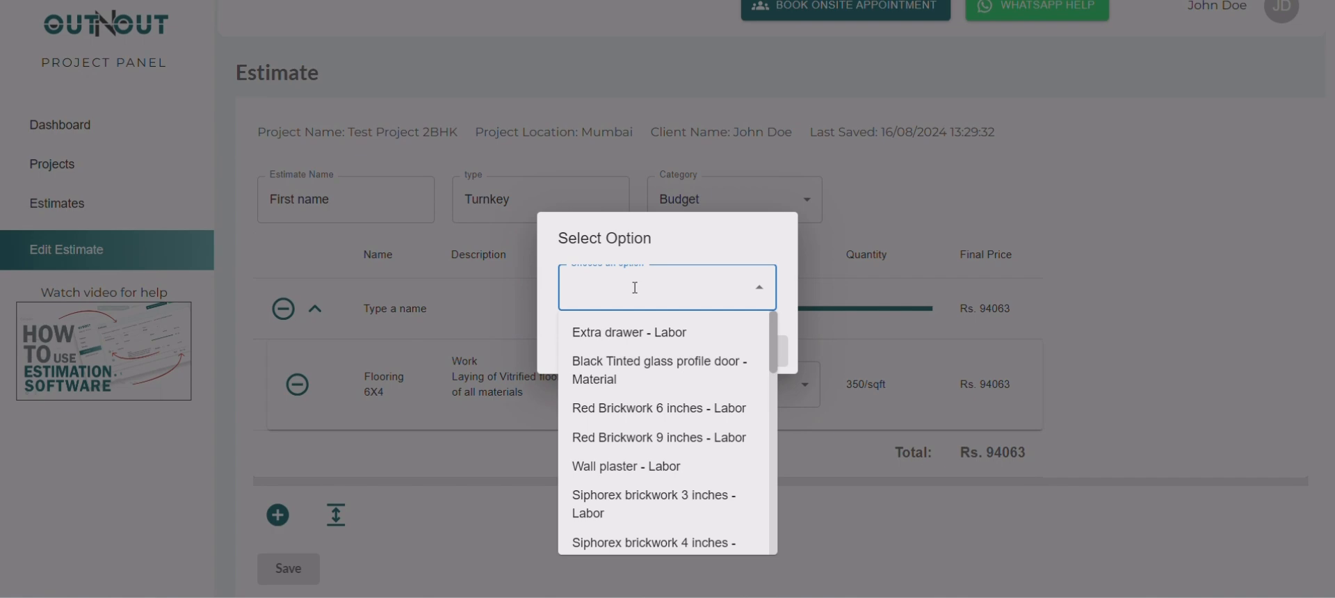
scroll(695, 390, down, 4)
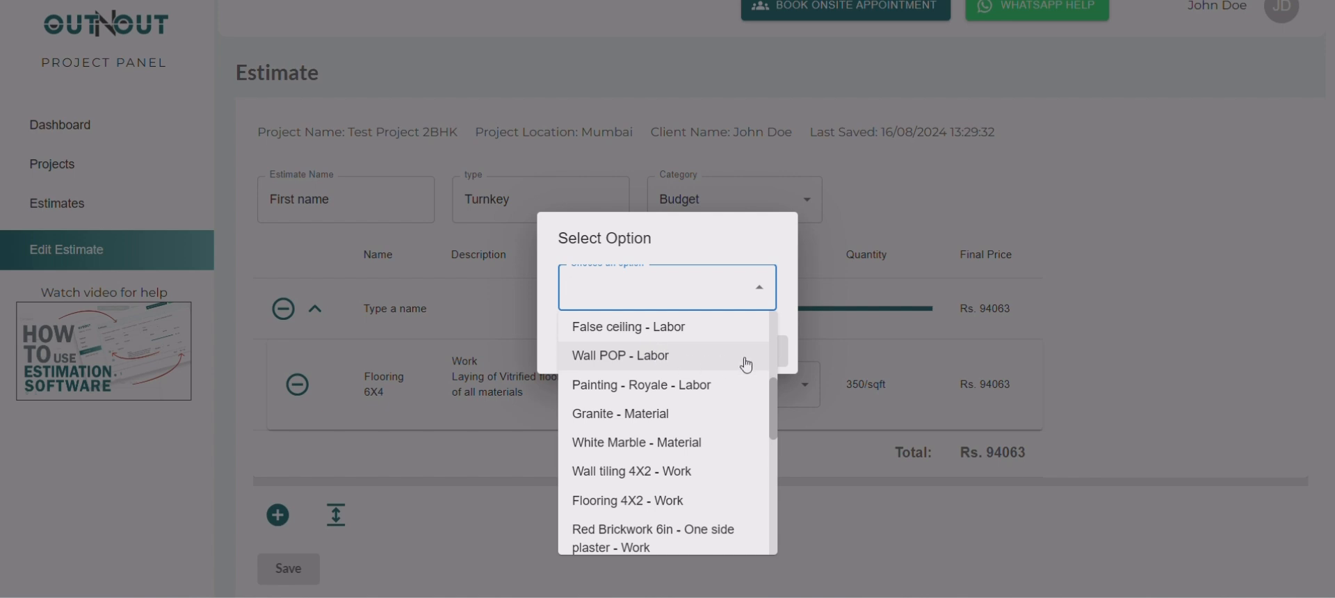
scroll(668, 368, down, 3)
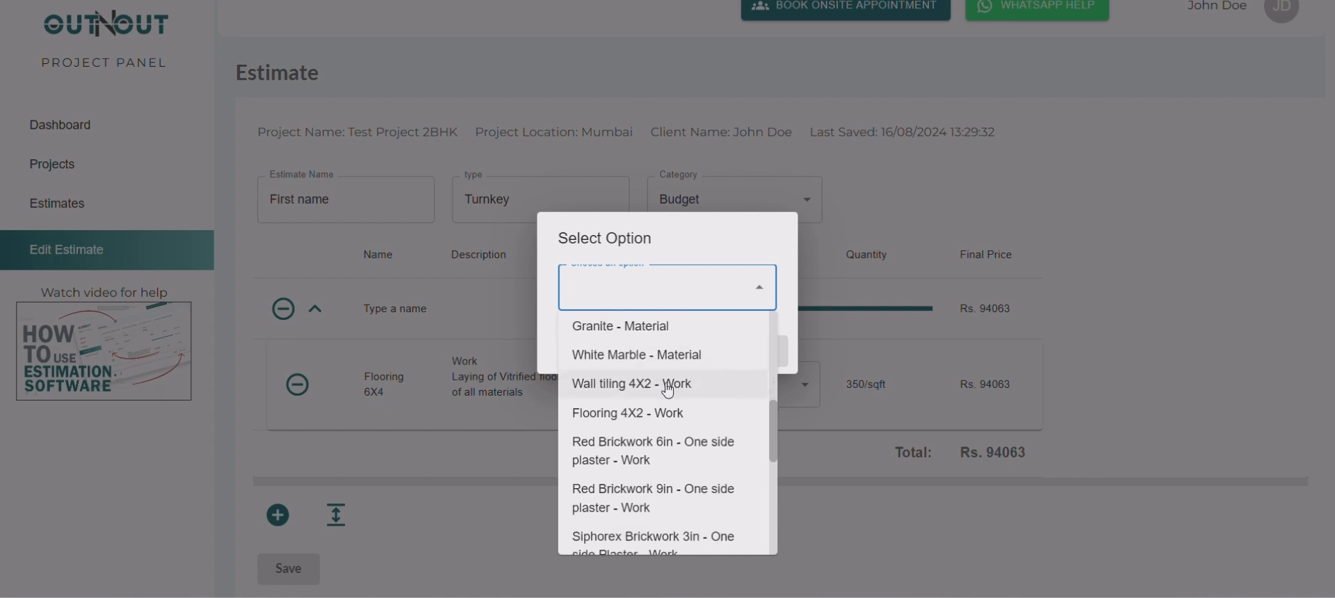
click(668, 384)
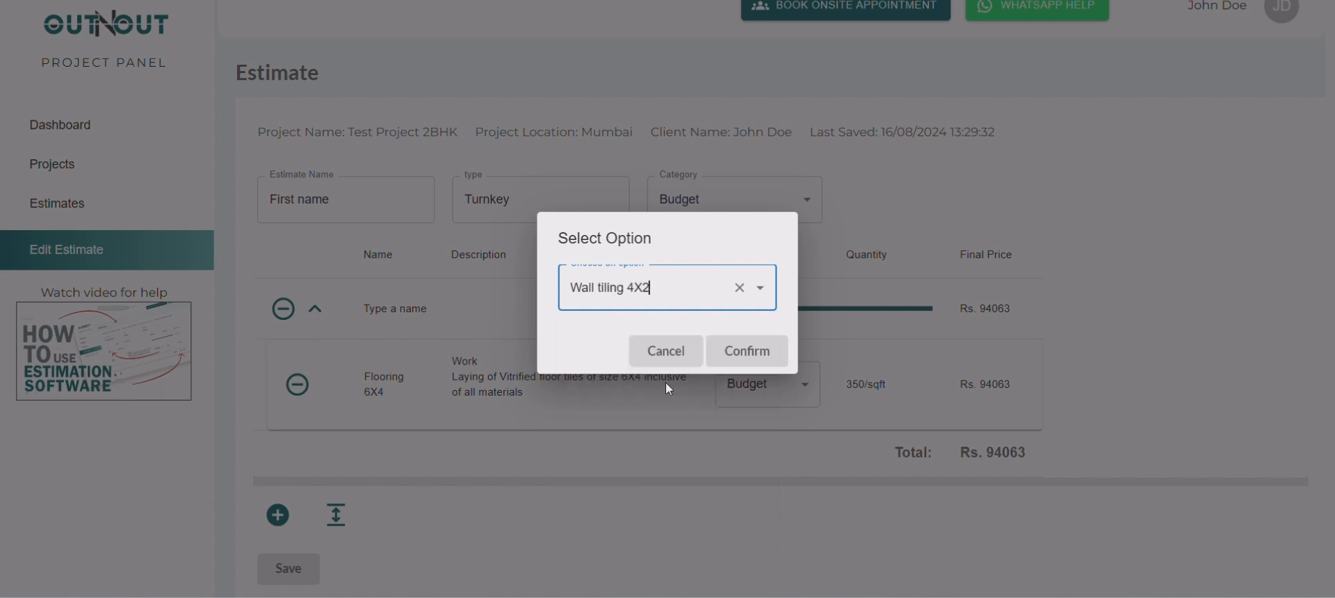
click(729, 351)
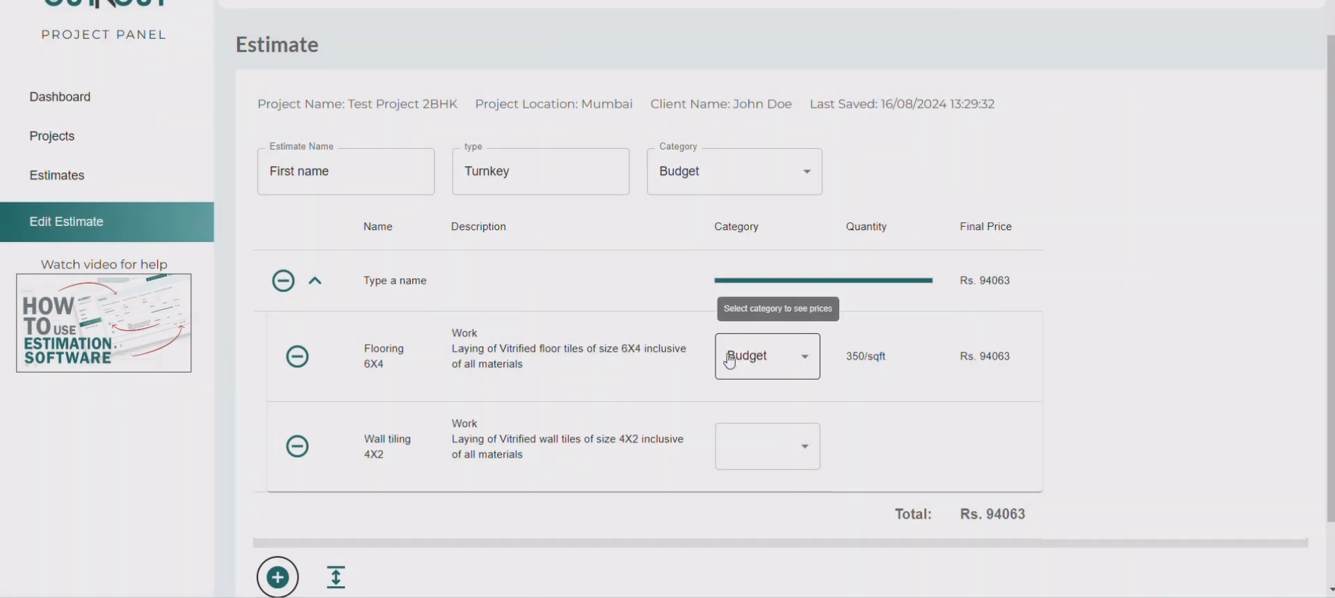
Set the Wall tiling 4X2 item's category to Premium and its quantity to 20 sqft.
click(799, 448)
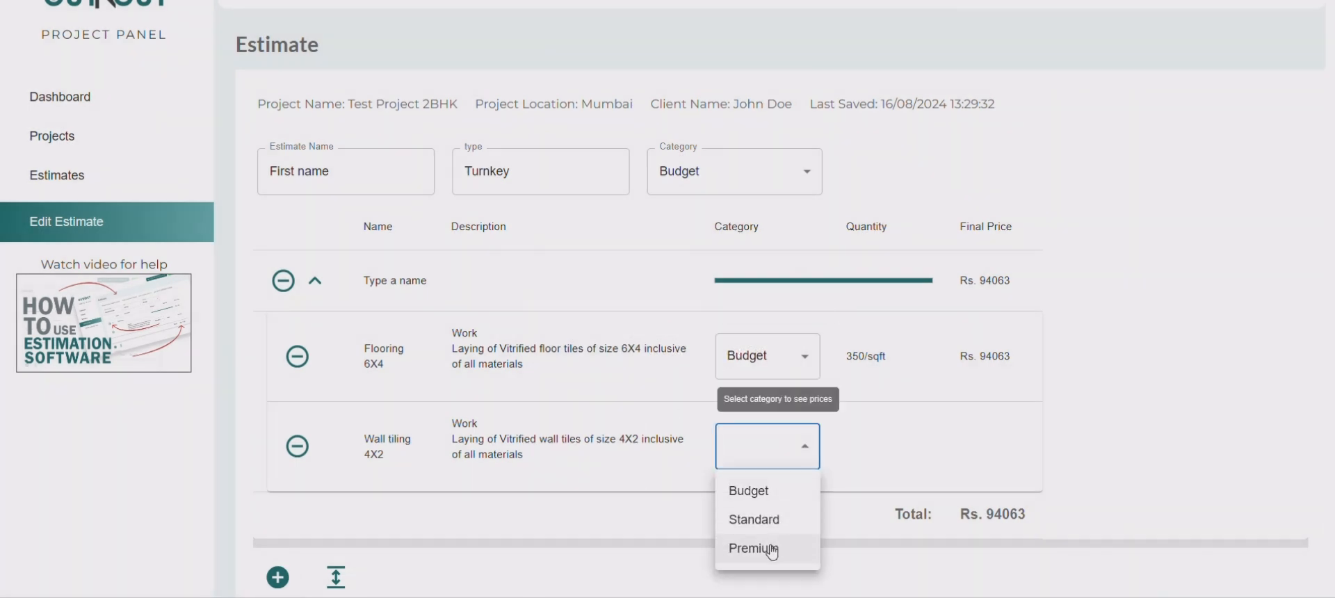
click(771, 549)
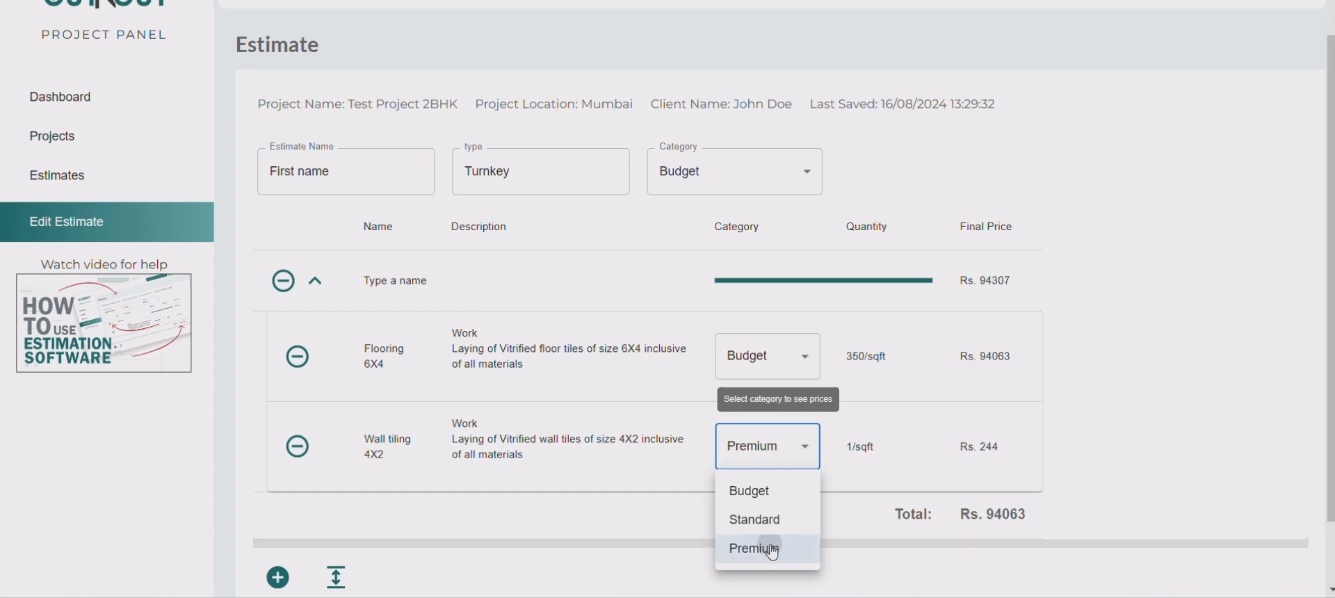
double_click(852, 447)
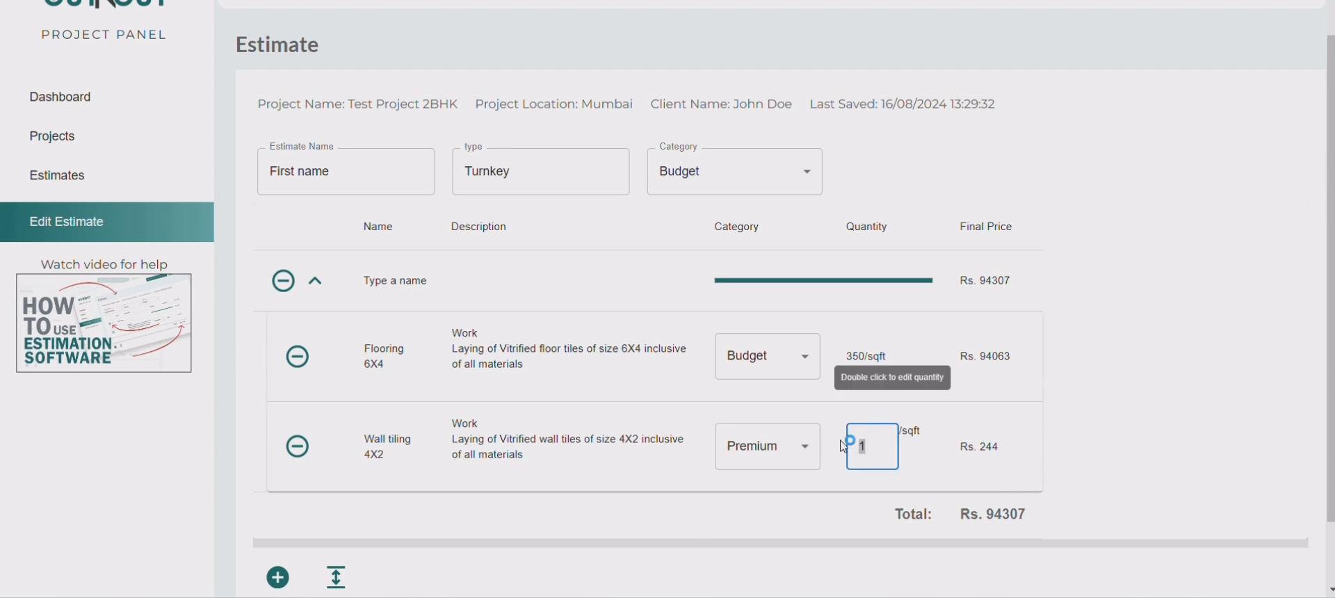
double_click(868, 443)
text(20)
click(1086, 433)
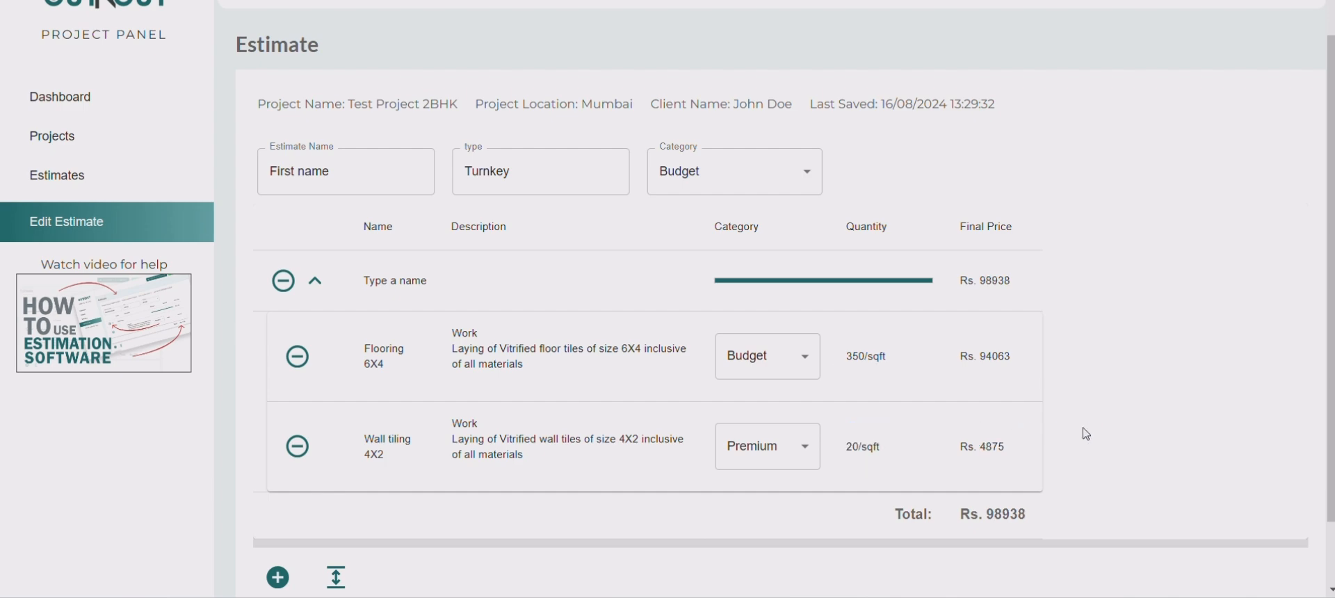
Collapse the unnamed section holding the flooring and wall tiling items and name it Living room.
scroll(1084, 434, down, 2)
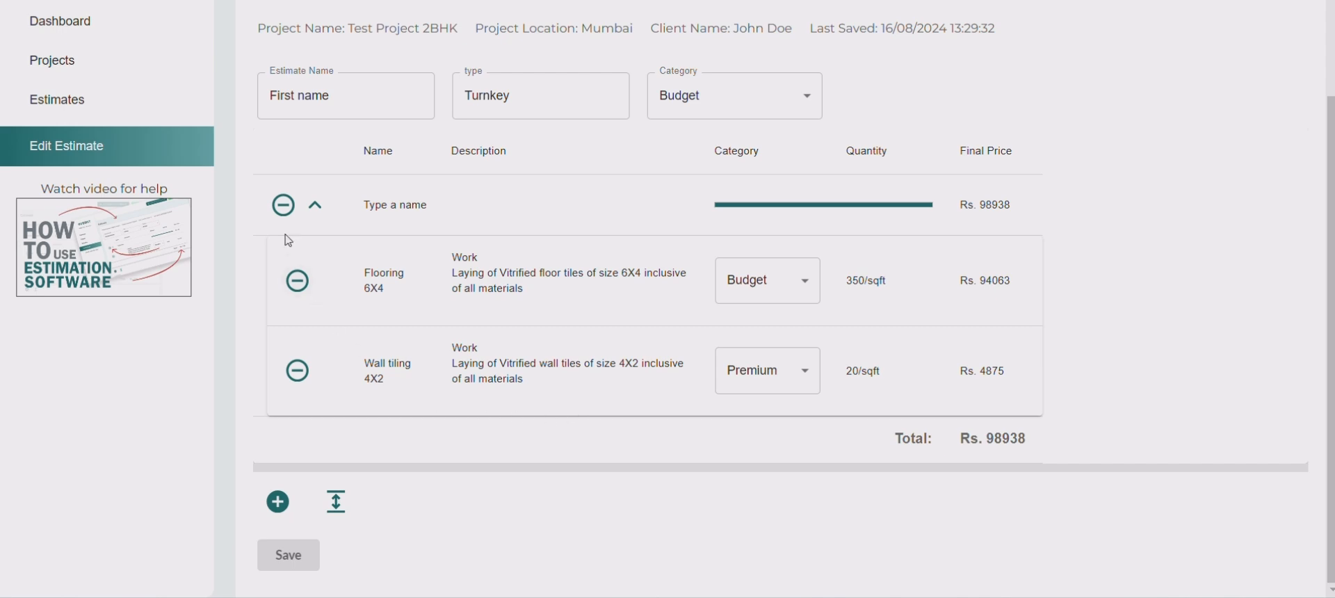
click(315, 206)
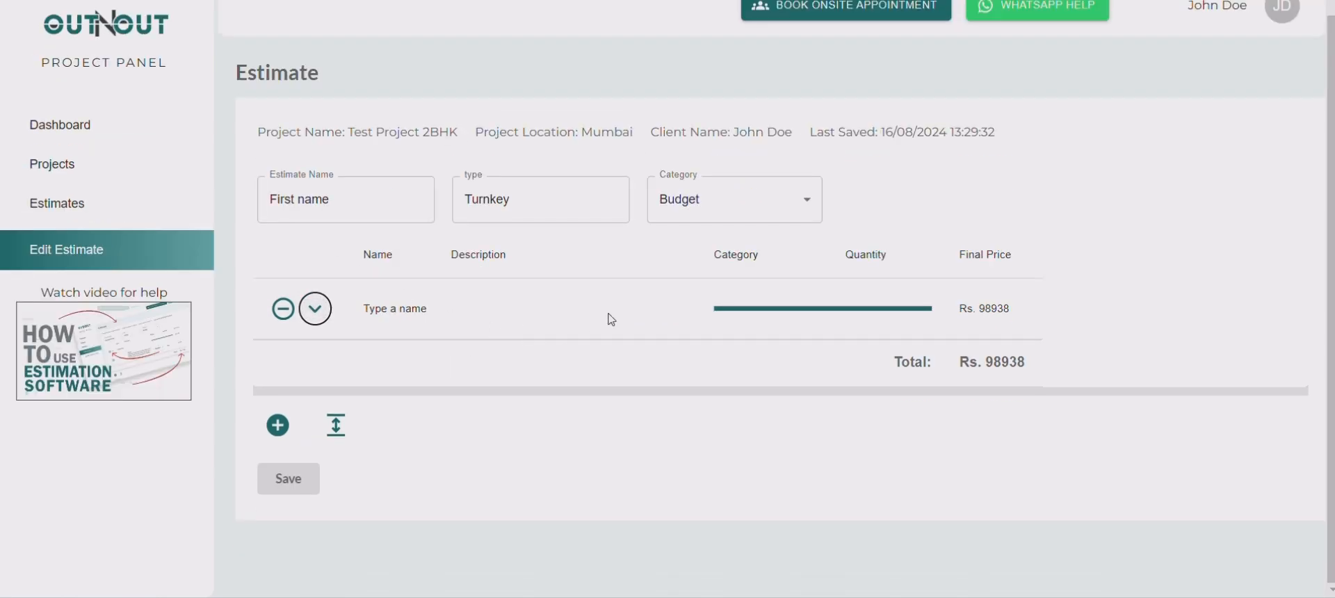
double_click(390, 308)
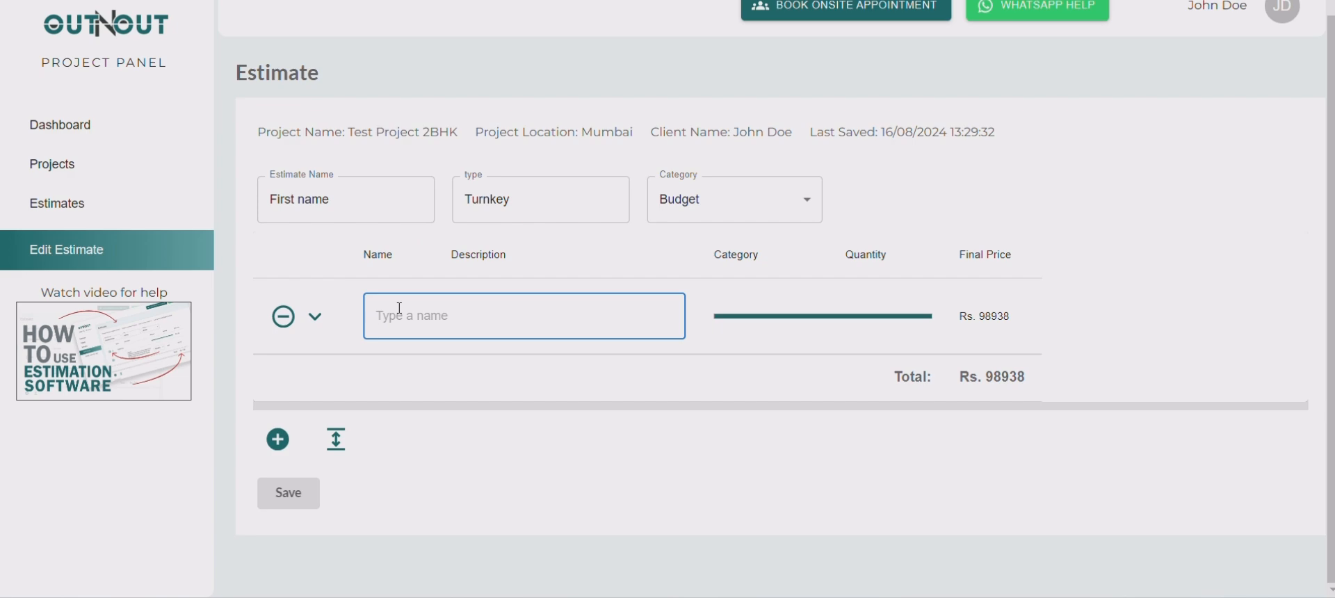
text(Living room)
click(491, 393)
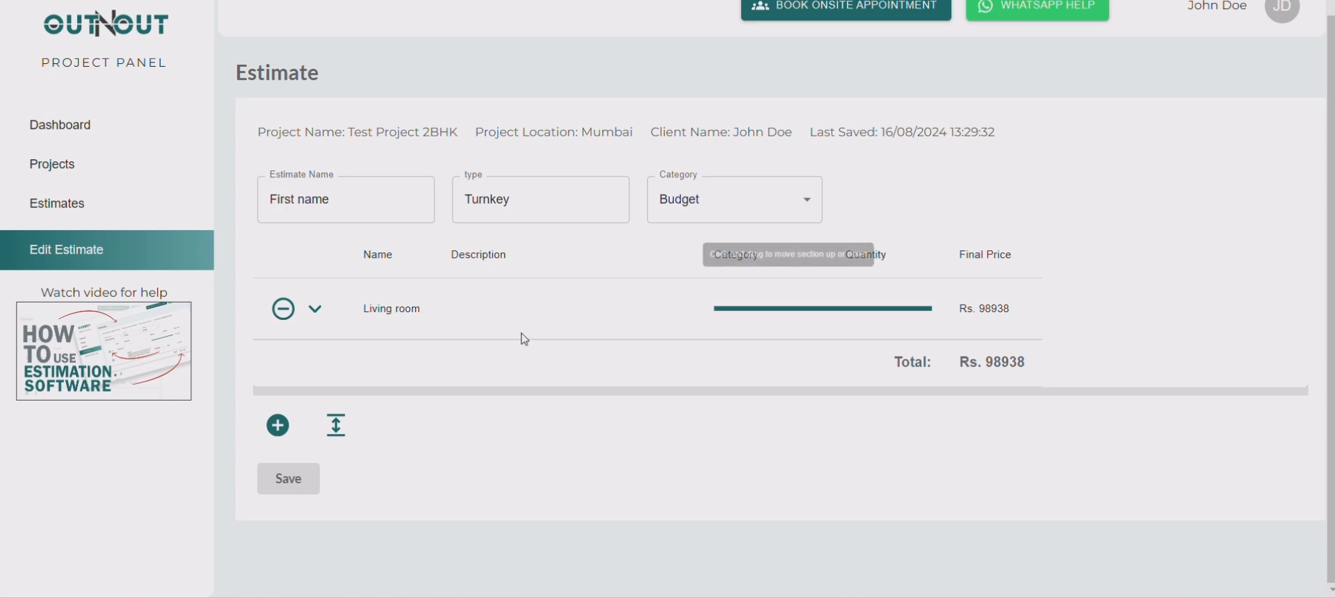
Check the Living room section's items, collapse it, and add a new section after it named Kitchen.
click(313, 310)
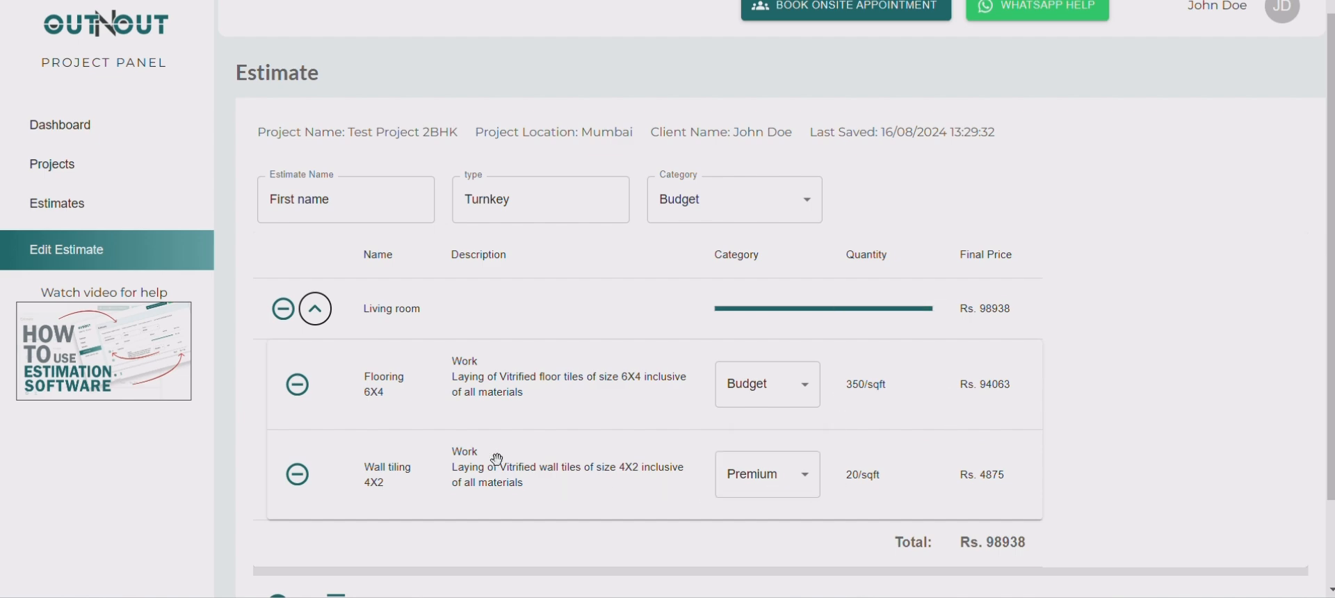
scroll(494, 460, down, 2)
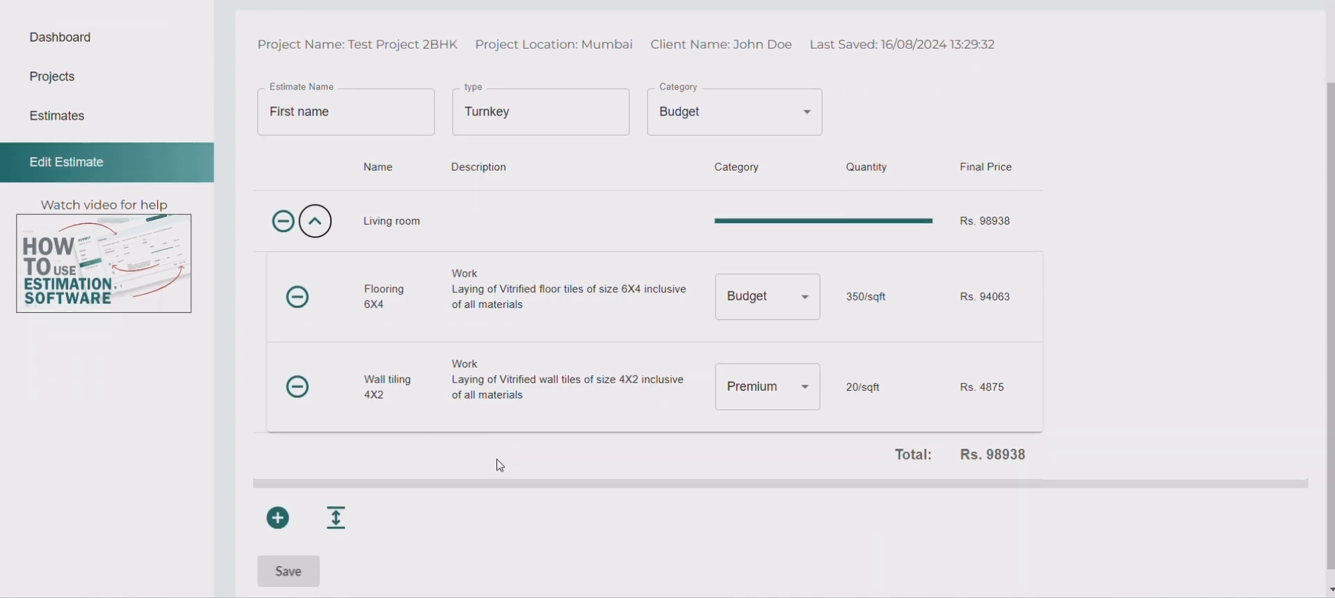
click(315, 221)
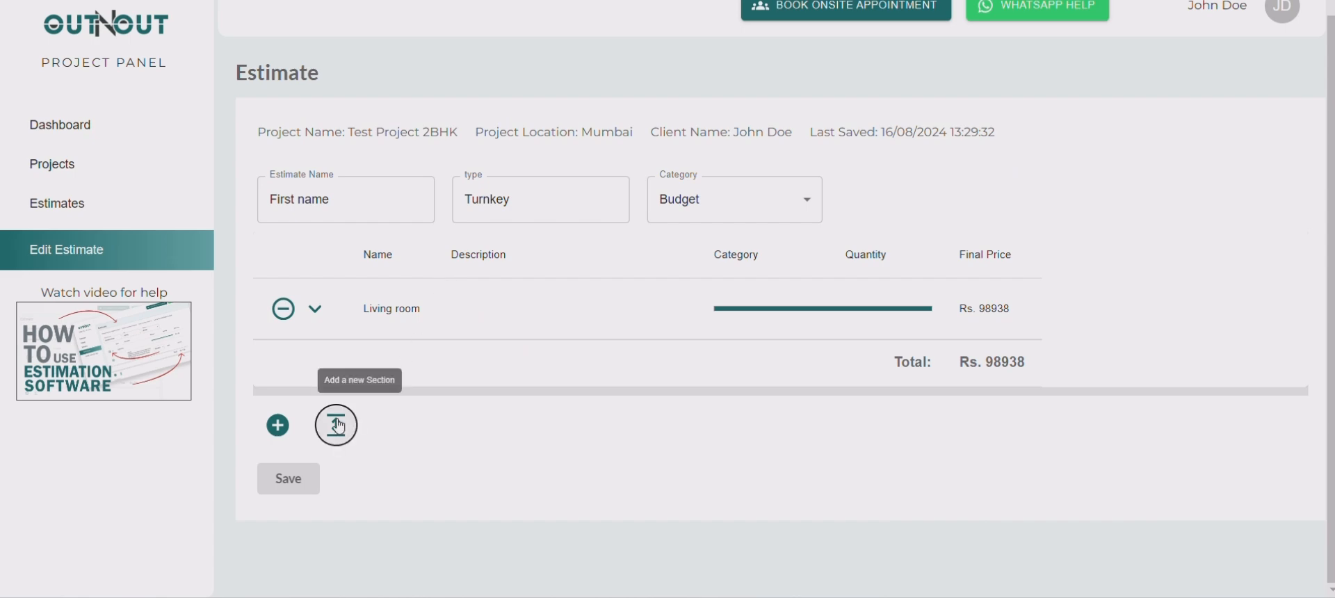
click(336, 424)
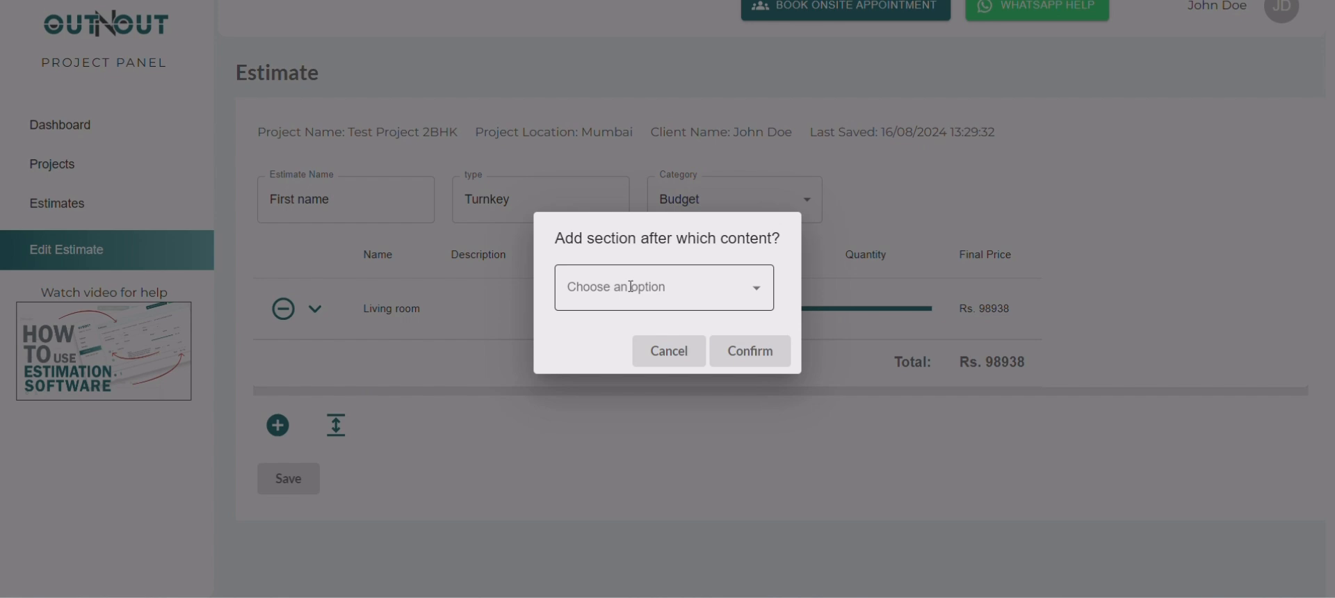
click(631, 287)
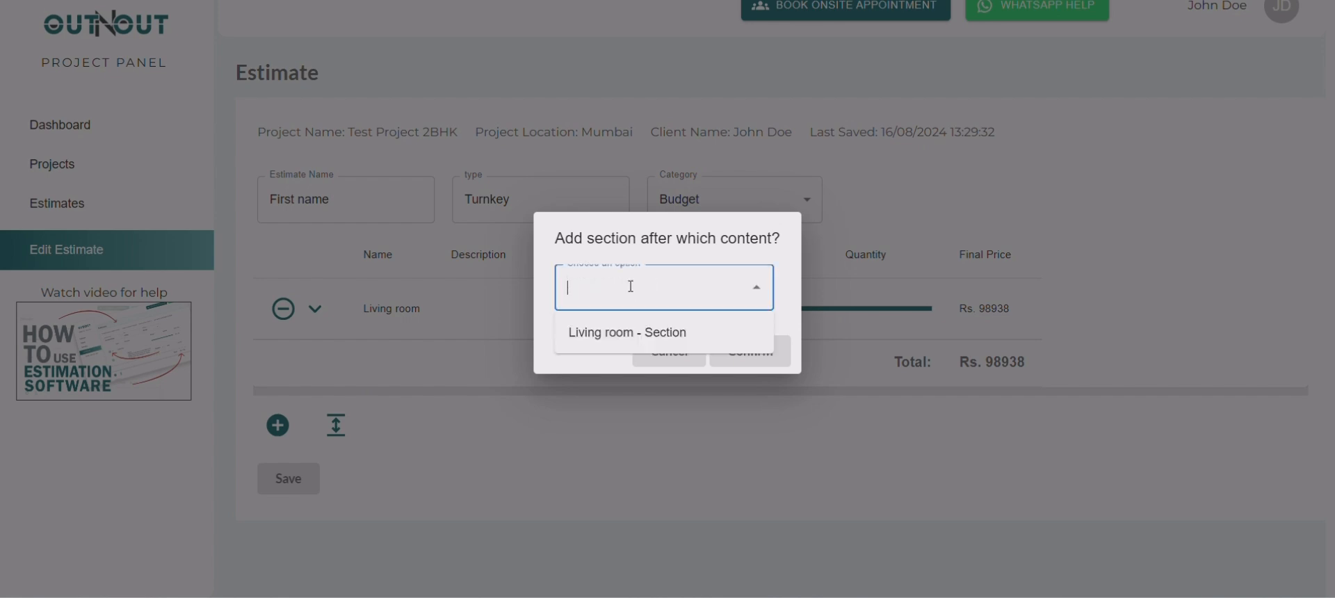
click(624, 333)
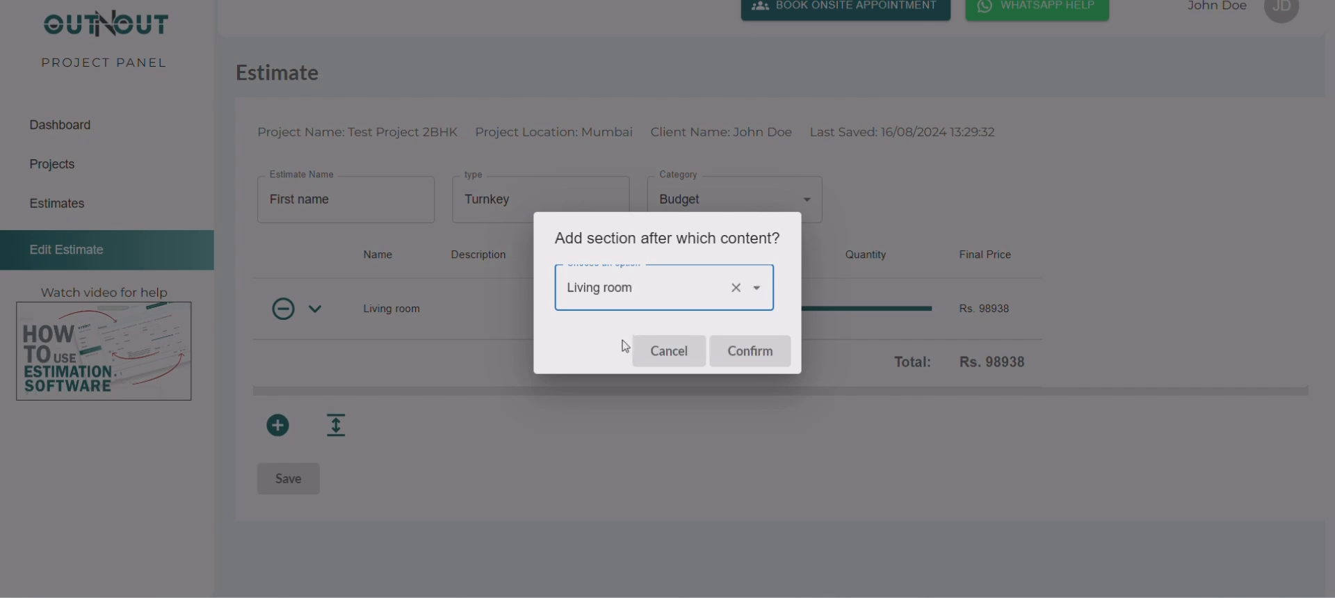
click(751, 355)
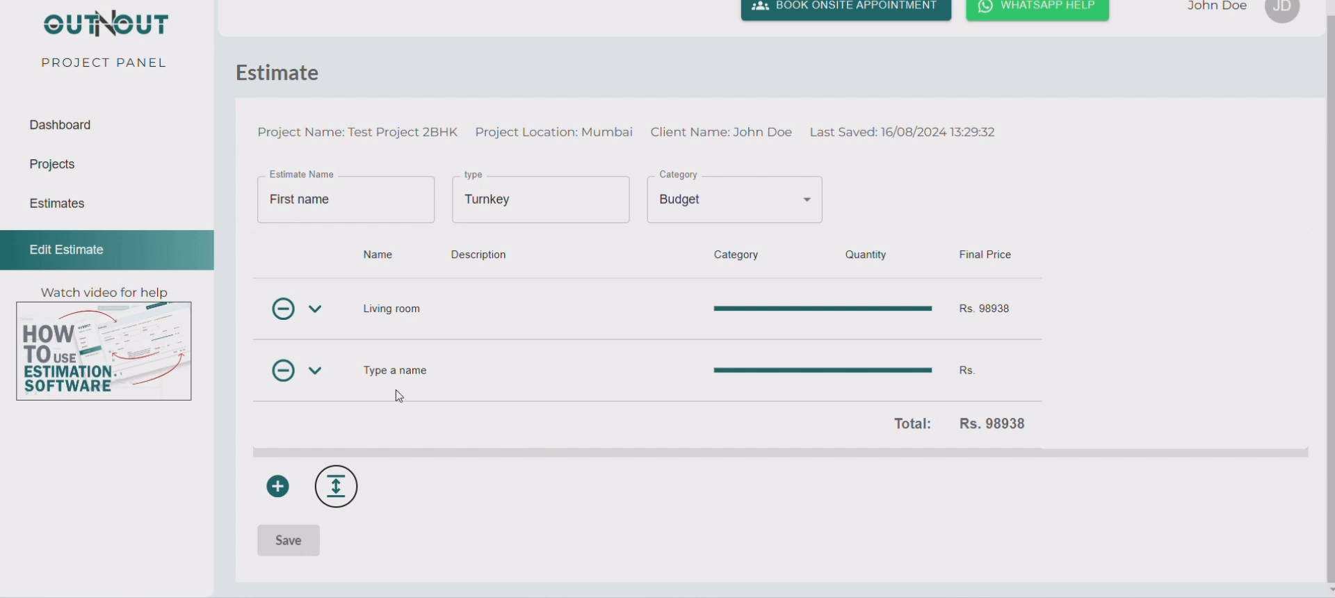
double_click(417, 372)
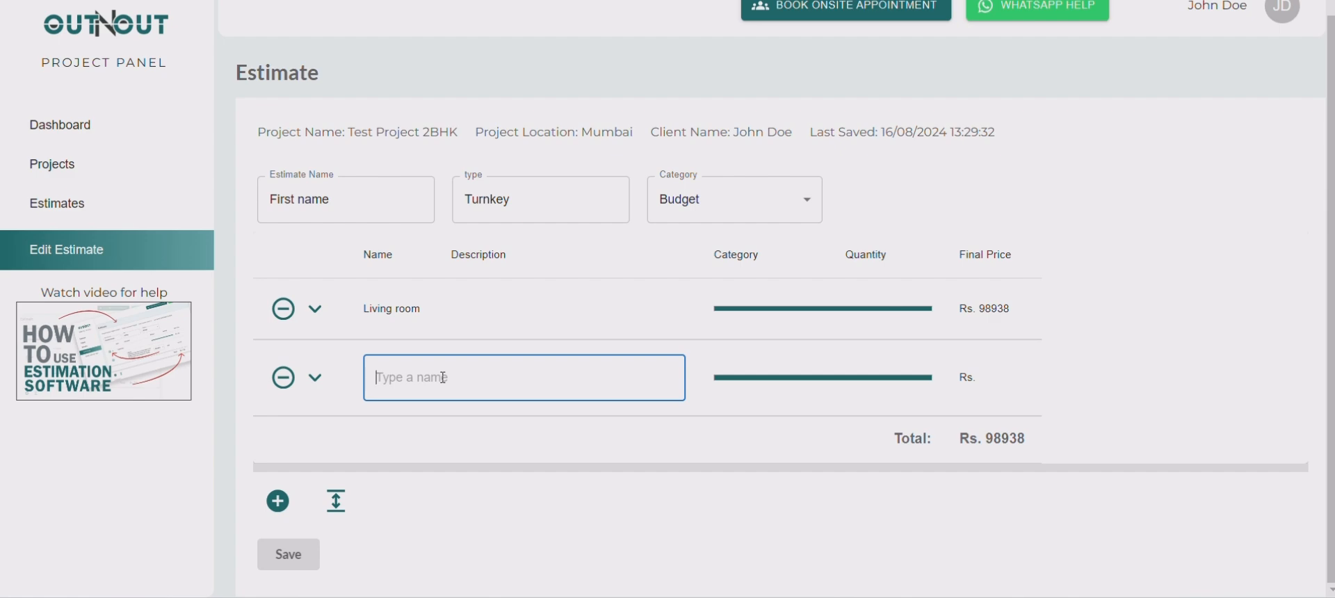
text(Kitchen)
click(505, 454)
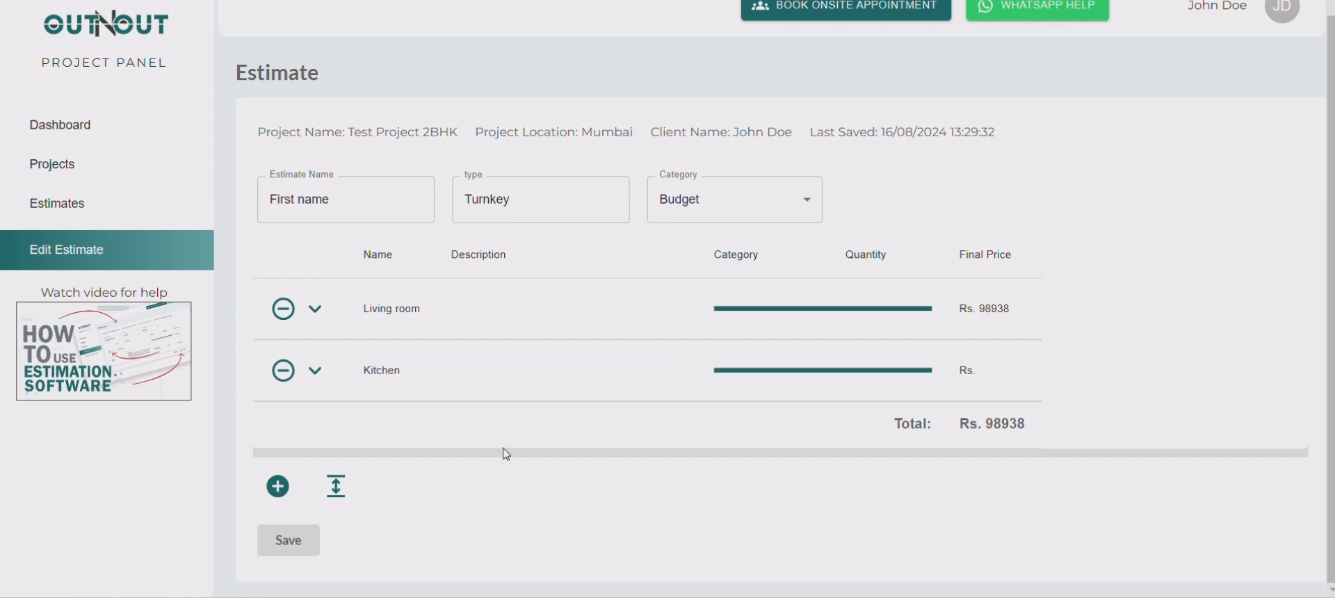
Expand the Kitchen section and add the Granite - Material item to it.
click(315, 369)
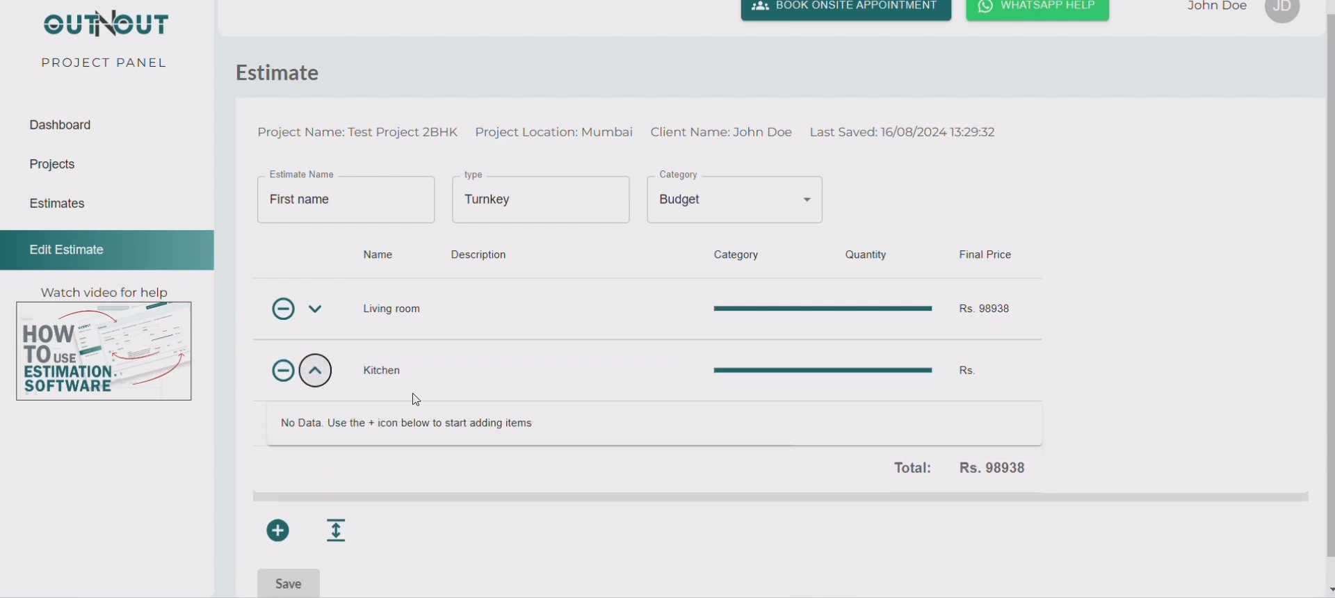
click(277, 531)
click(704, 289)
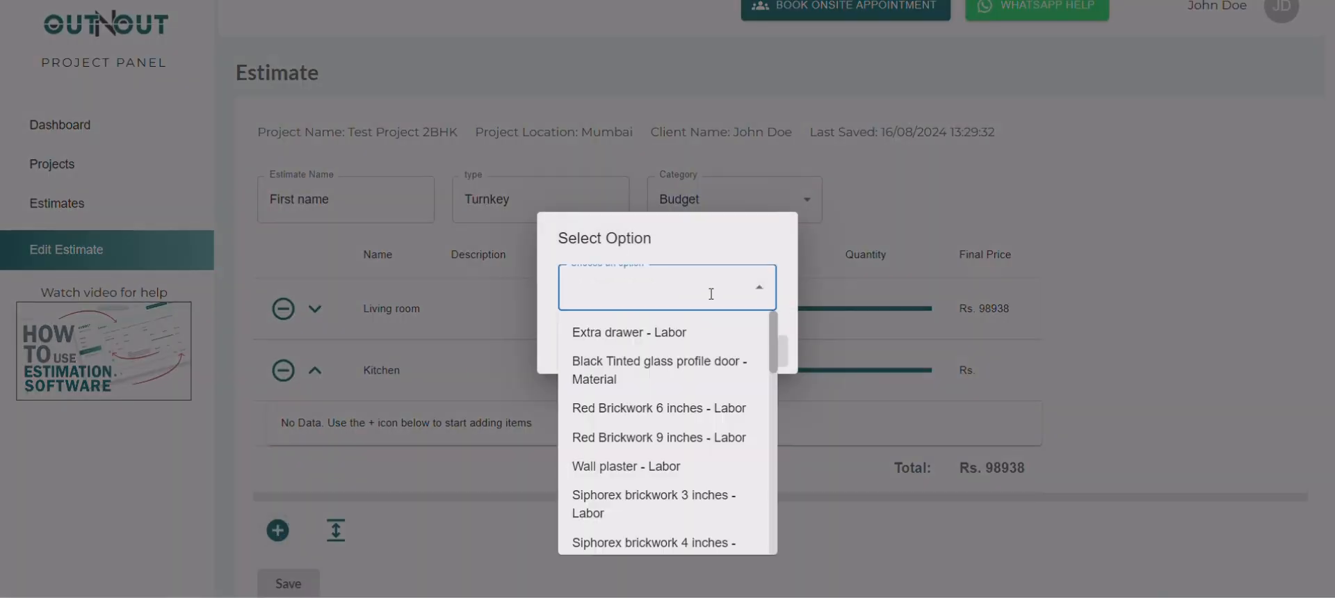
scroll(710, 405, down, 3)
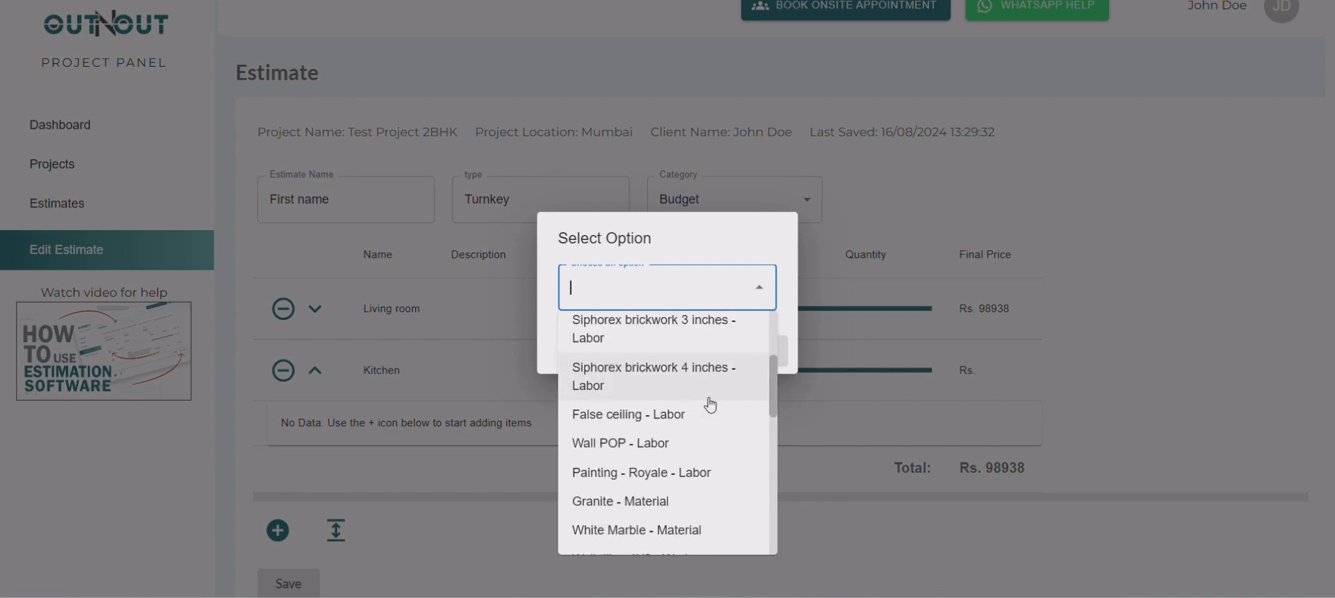
scroll(709, 404, down, 1)
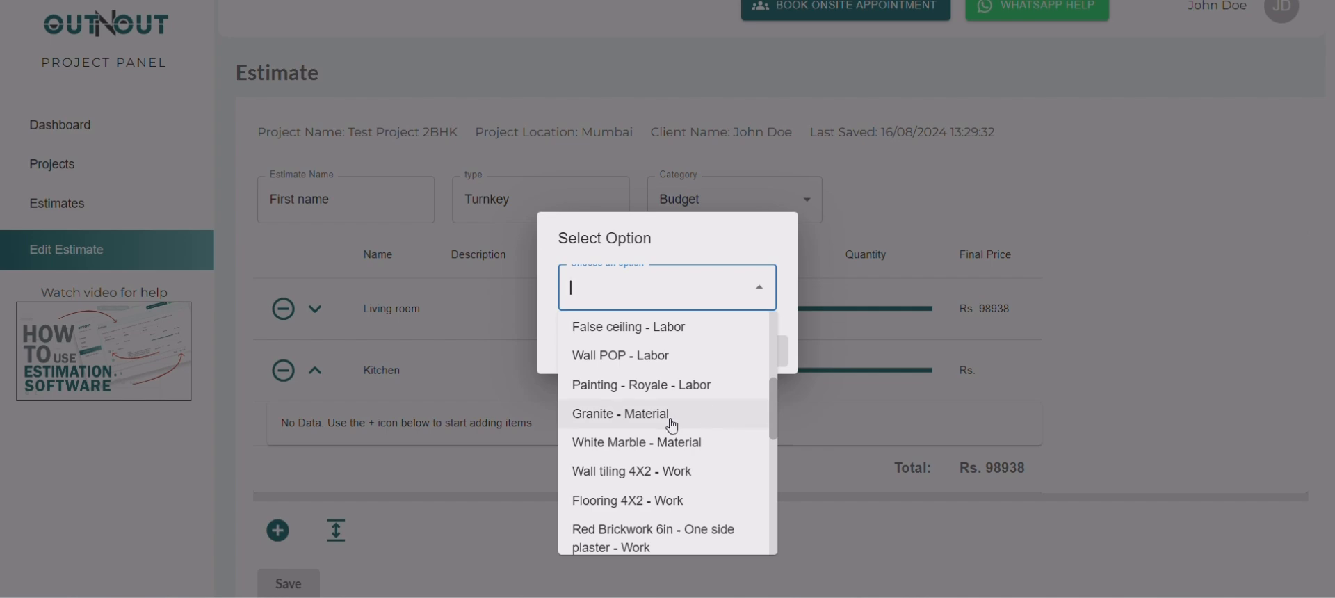
scroll(671, 426, down, 3)
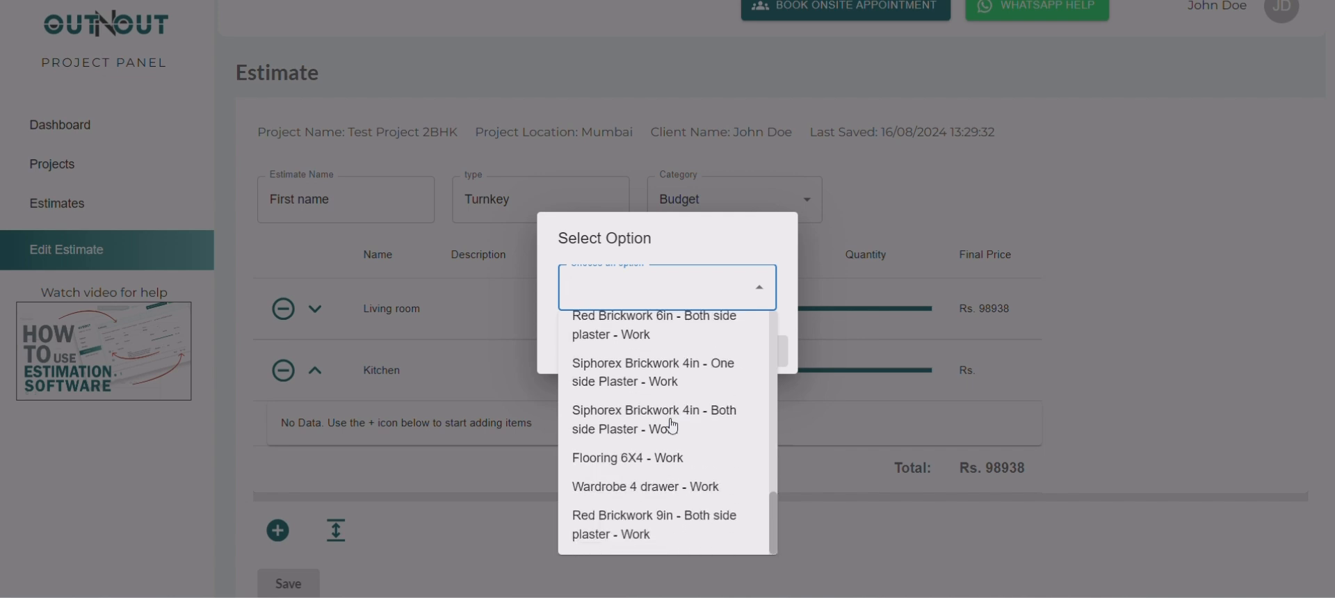
scroll(671, 426, up, 3)
scroll(671, 426, up, 2)
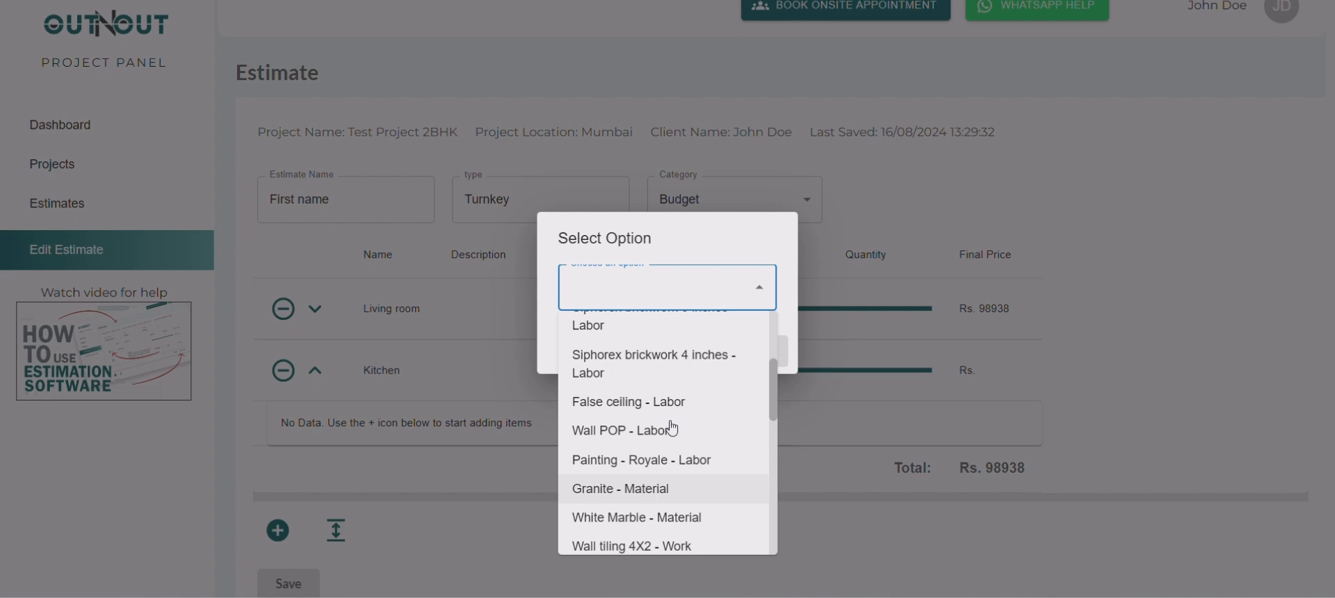
click(690, 288)
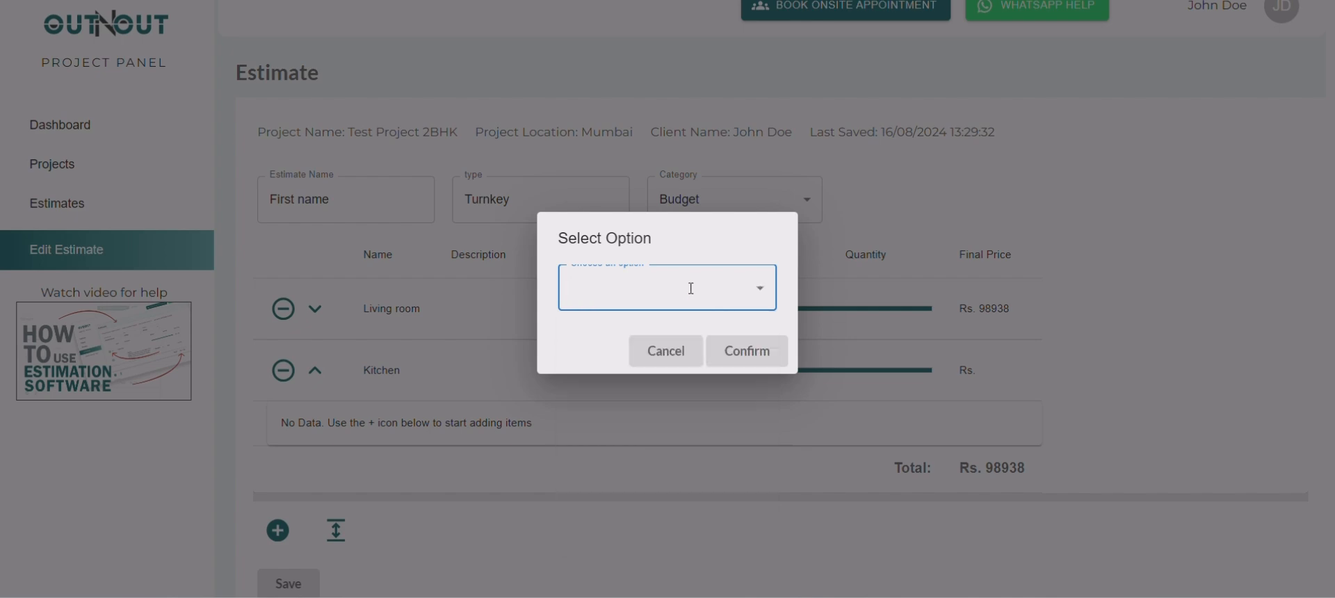
text(gra)
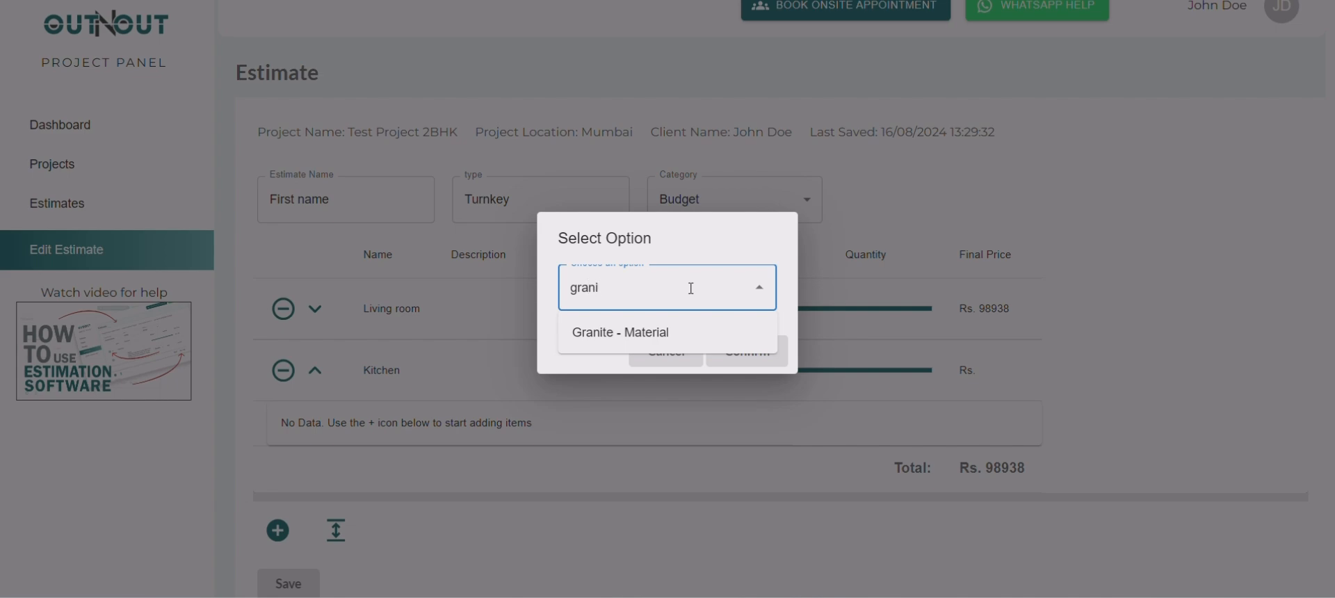
text(ni)
click(709, 341)
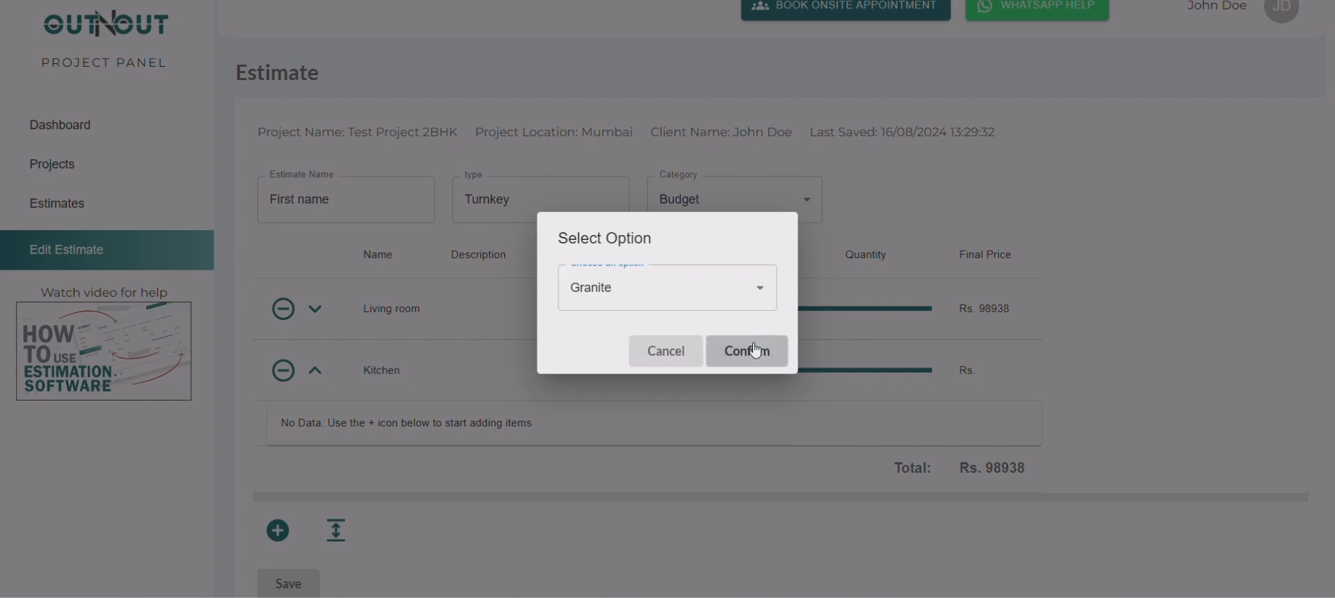
click(758, 348)
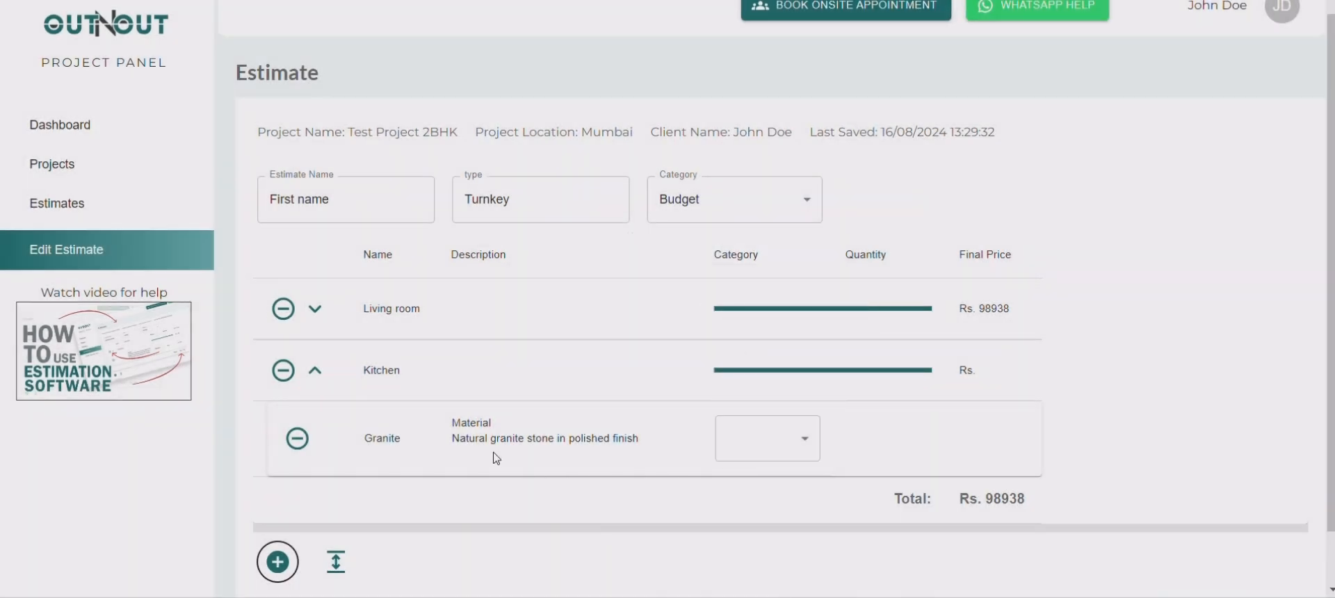
Set the Granite item's category to Budget and its quantity to 10 sqft.
click(782, 445)
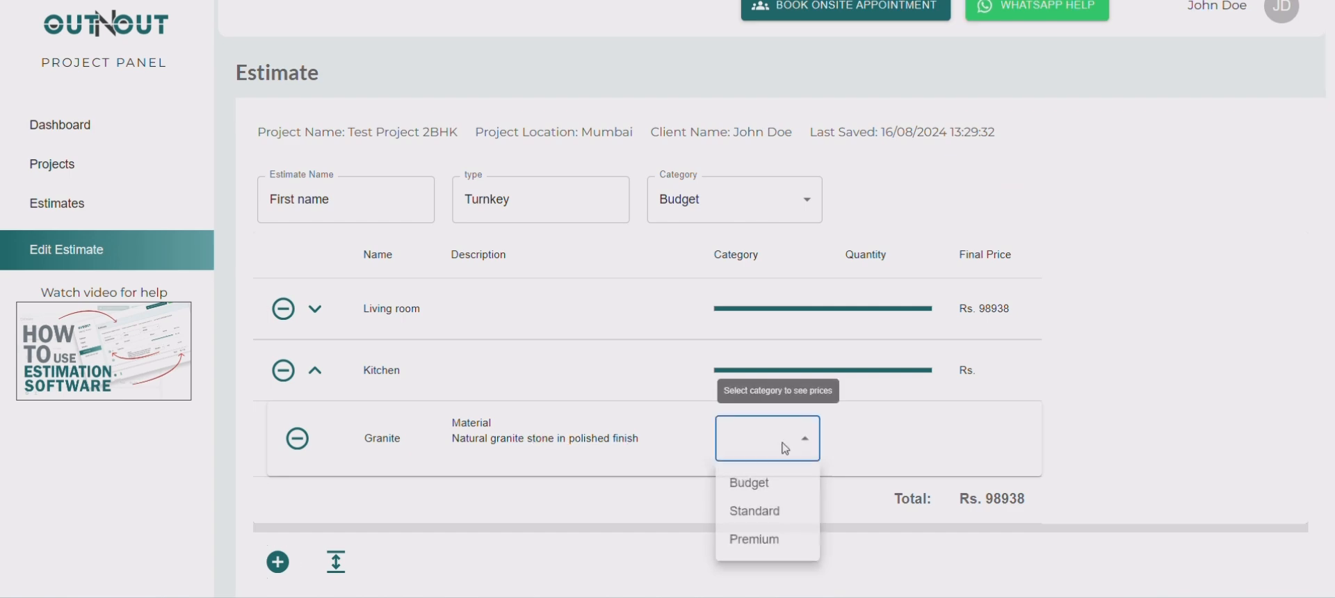
click(770, 495)
click(1132, 464)
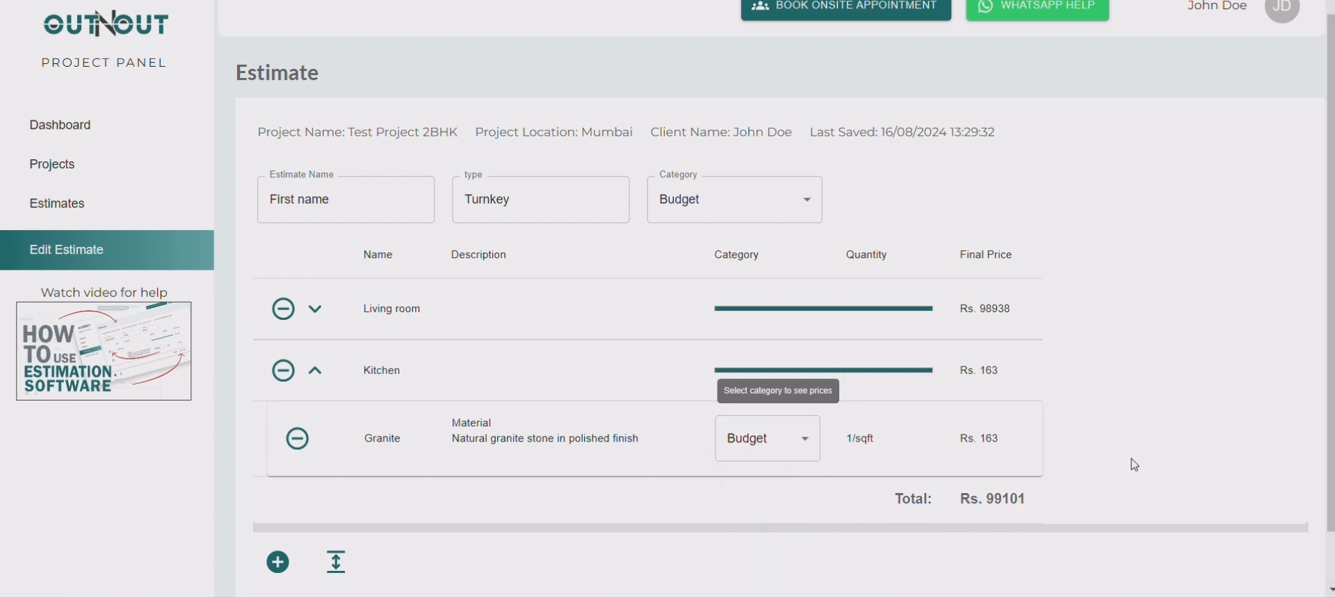
double_click(851, 439)
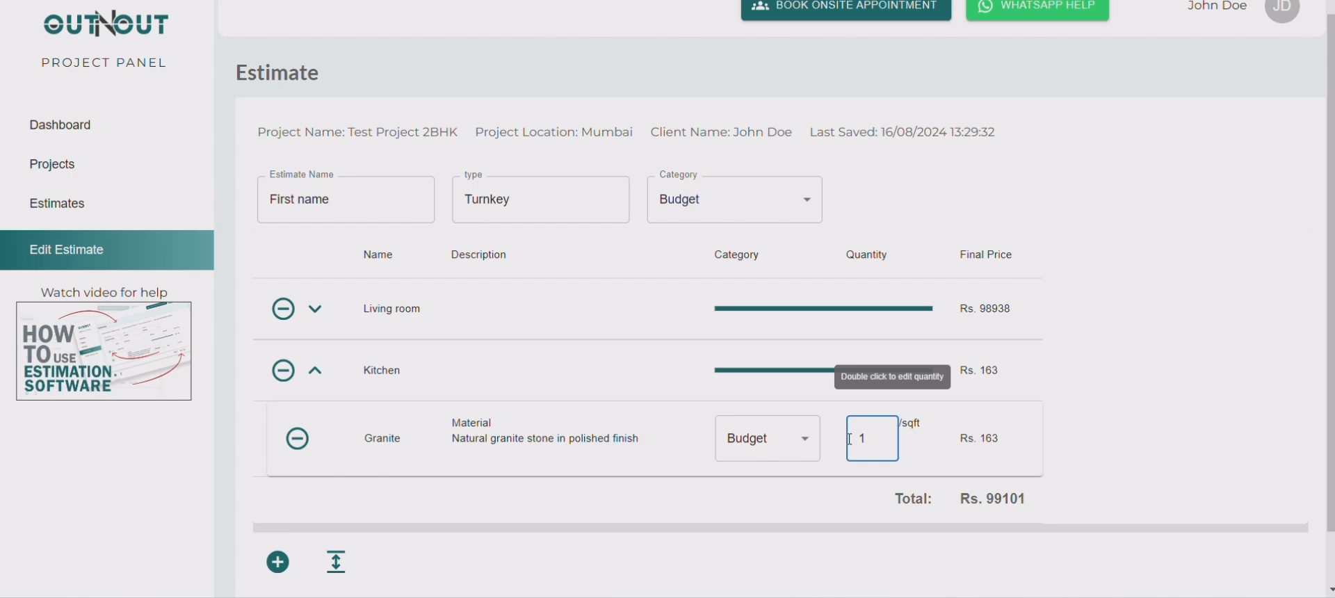
text(0)
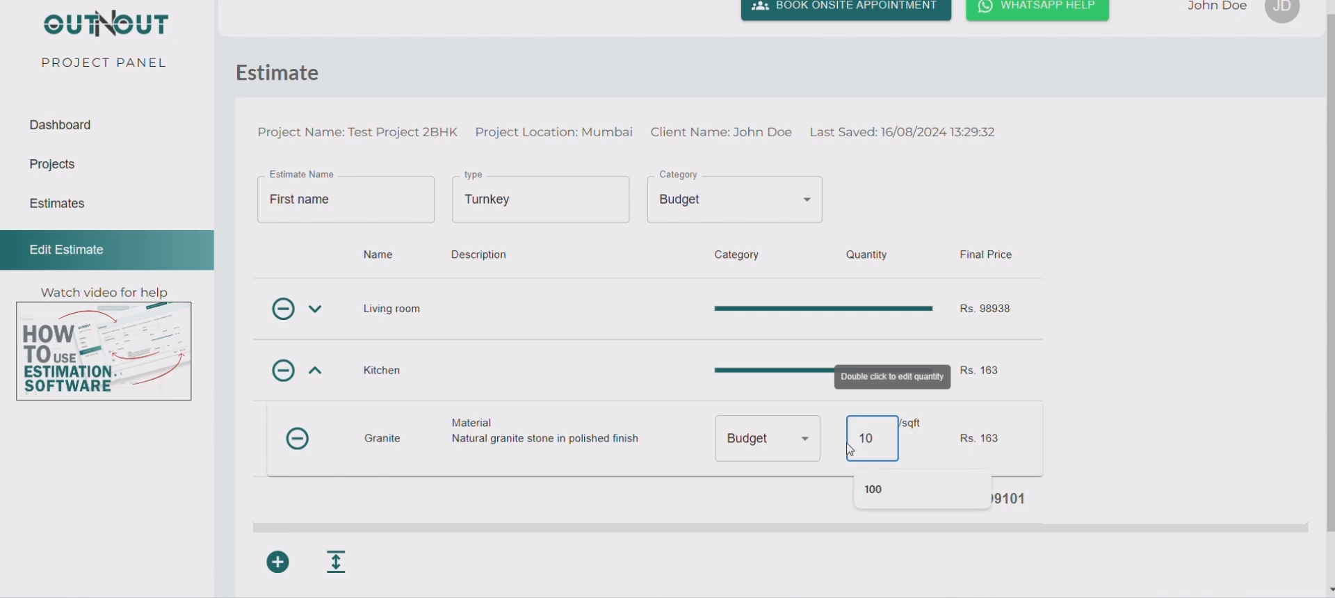
click(1089, 447)
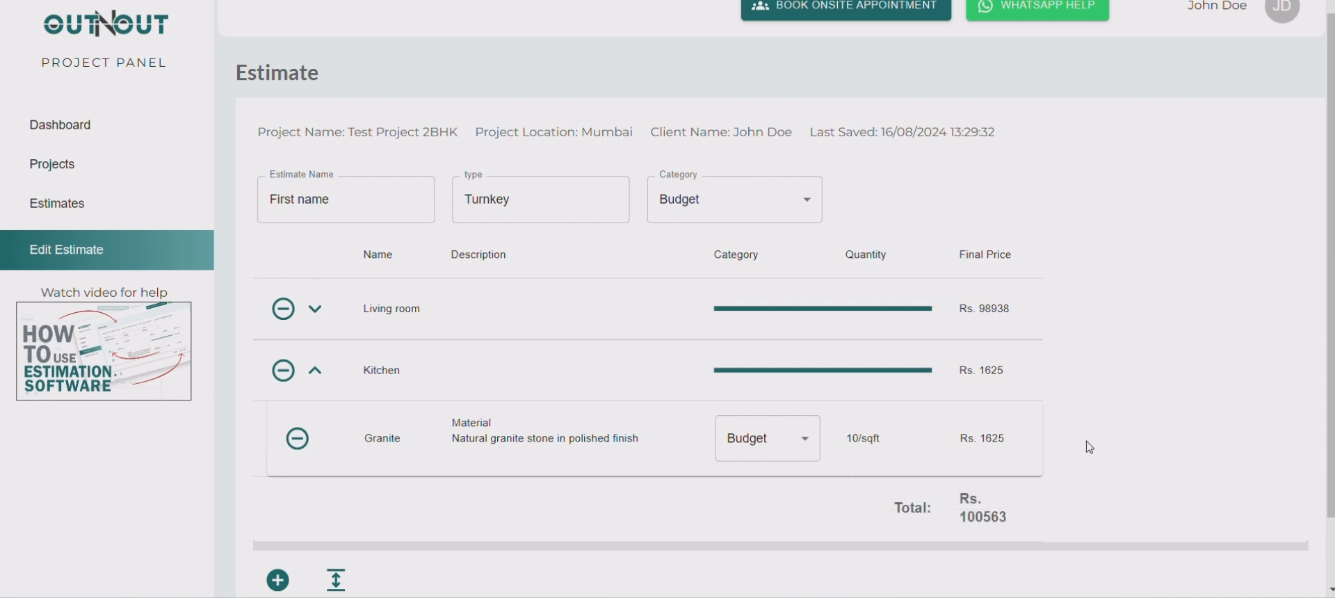
Collapse the Kitchen section, move it above the Living room section, and restore the original section order.
click(316, 372)
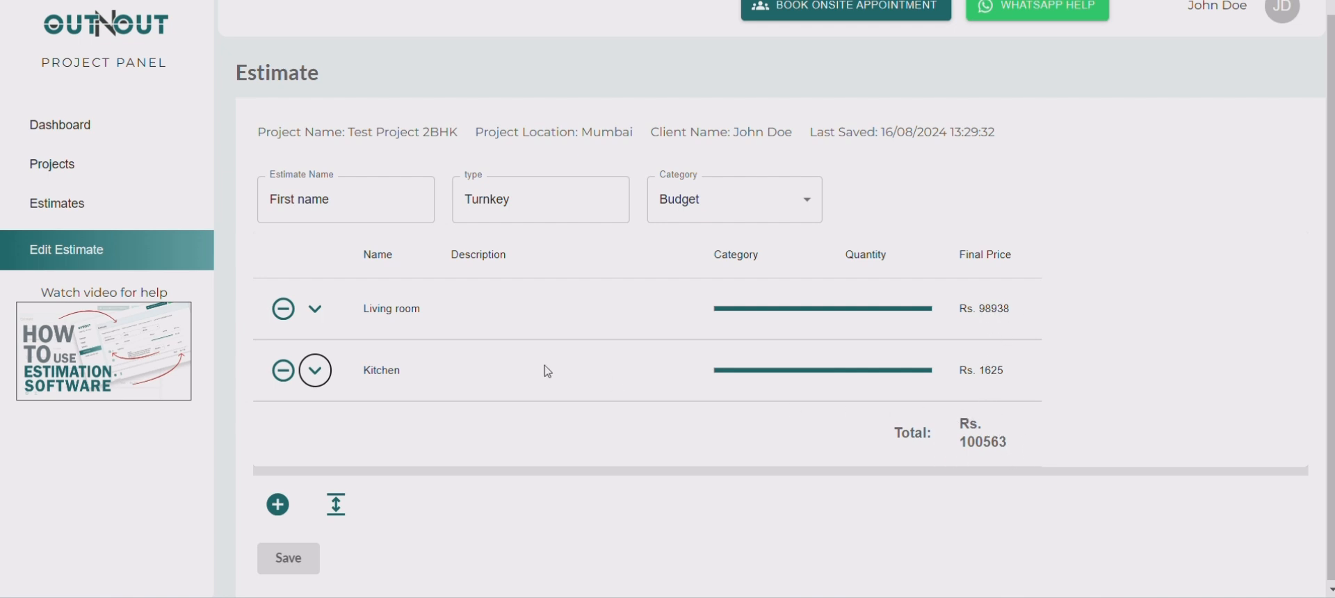
click(466, 423)
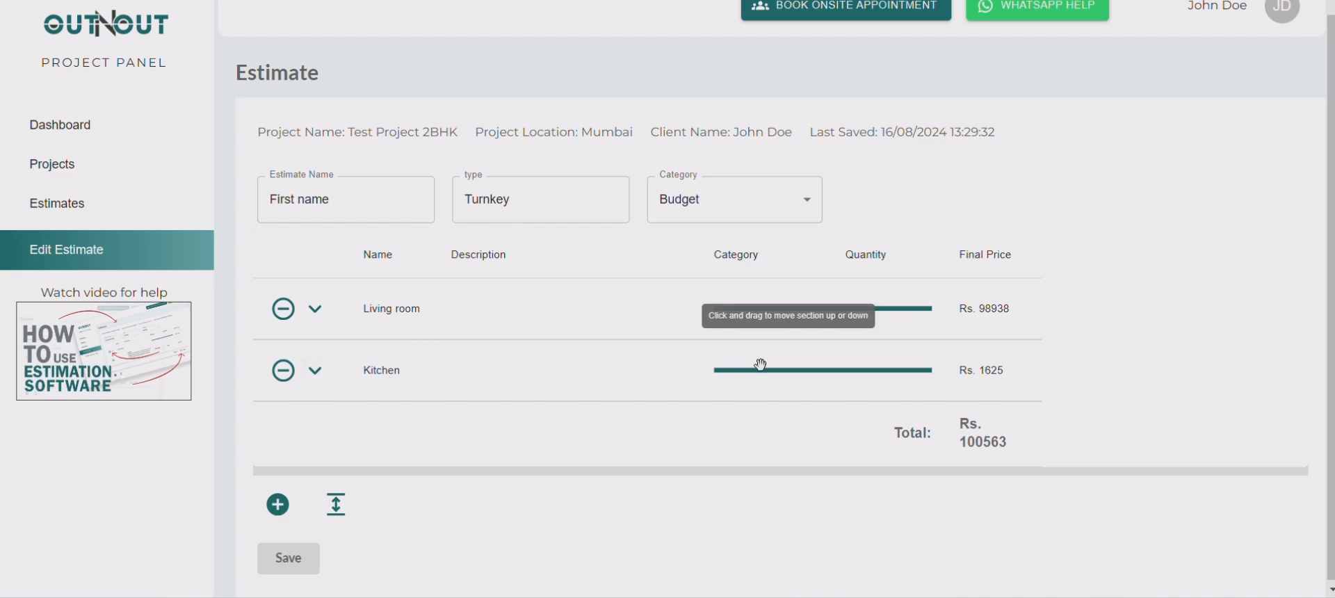
drag(759, 372, 769, 304)
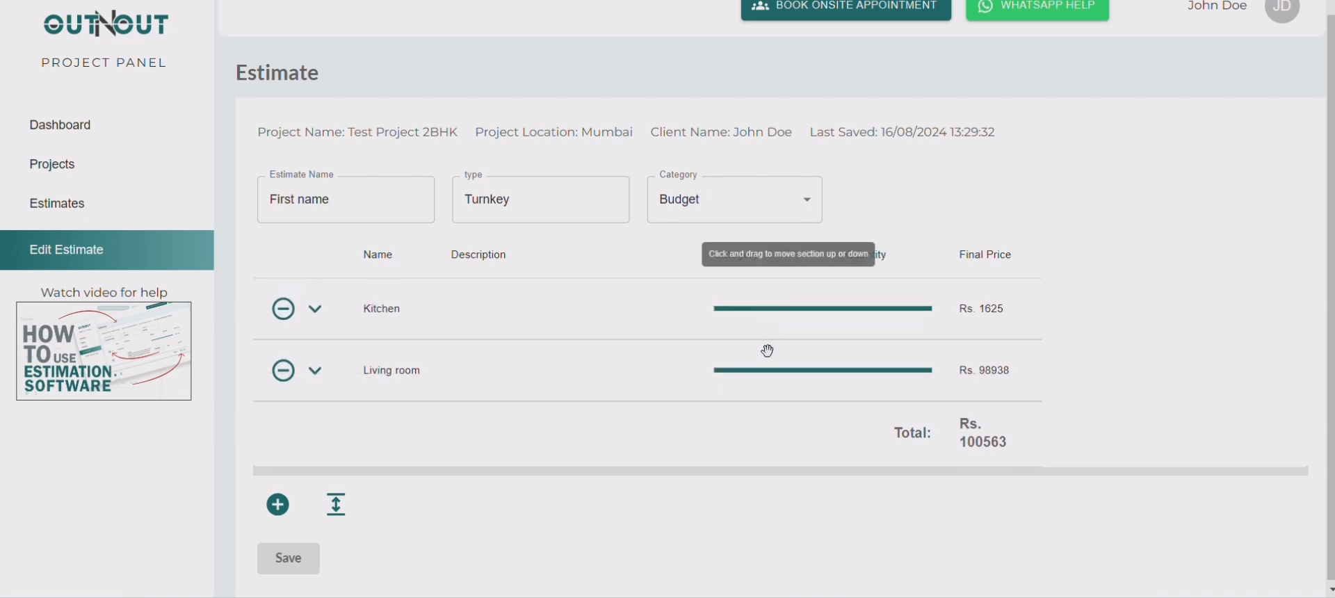
drag(770, 371, 779, 300)
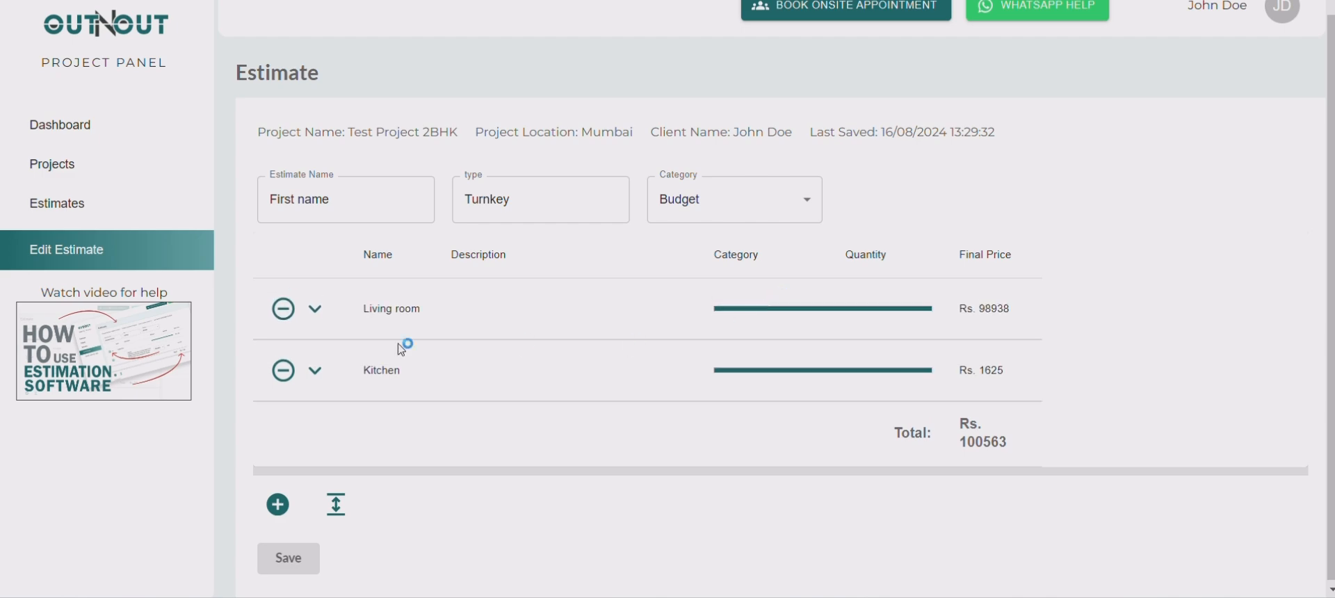
Expand the Living room section, move Wall tiling 4X2 above Flooring 6X4, and return it below.
click(315, 308)
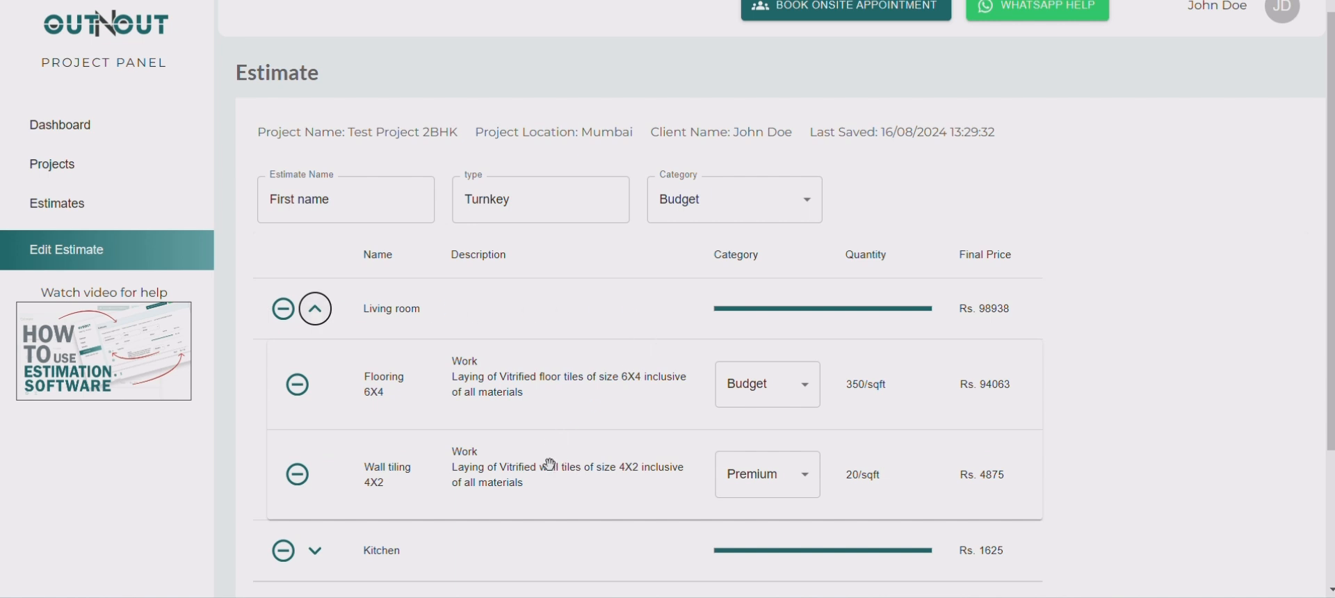
scroll(544, 438, down, 1)
drag(544, 438, 545, 376)
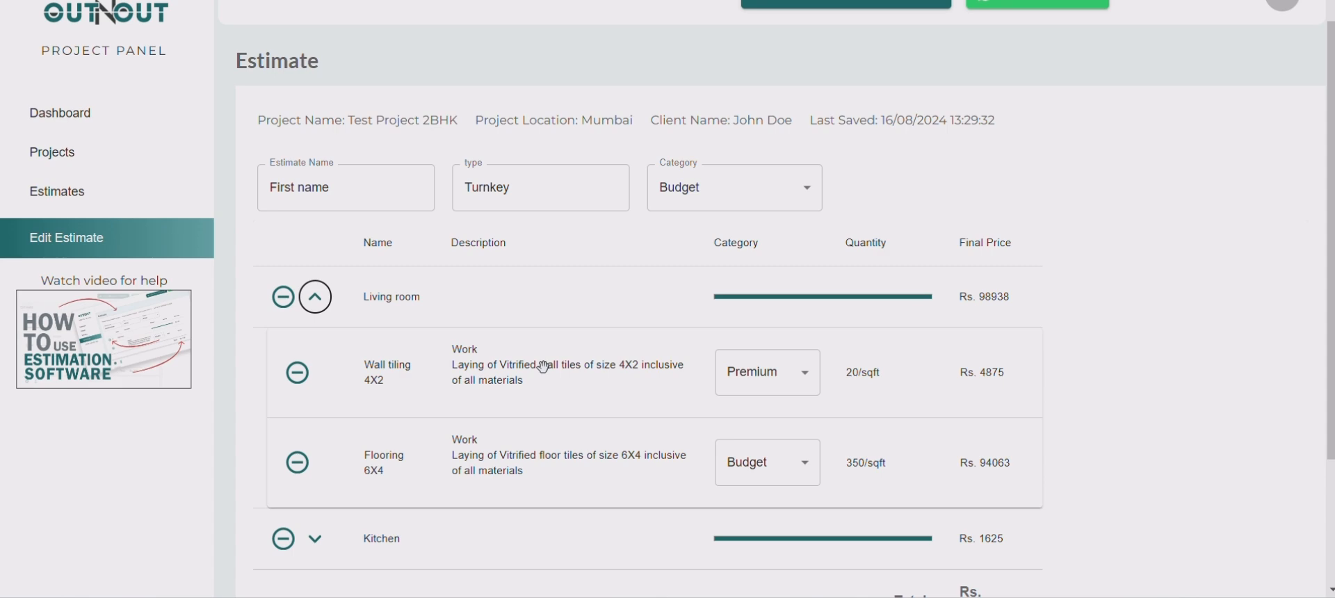
scroll(542, 368, down, 3)
drag(533, 288, 536, 199)
Expand the Kitchen section and move the Wall tiling 4X2 item from Living room into it, above Granite.
click(315, 367)
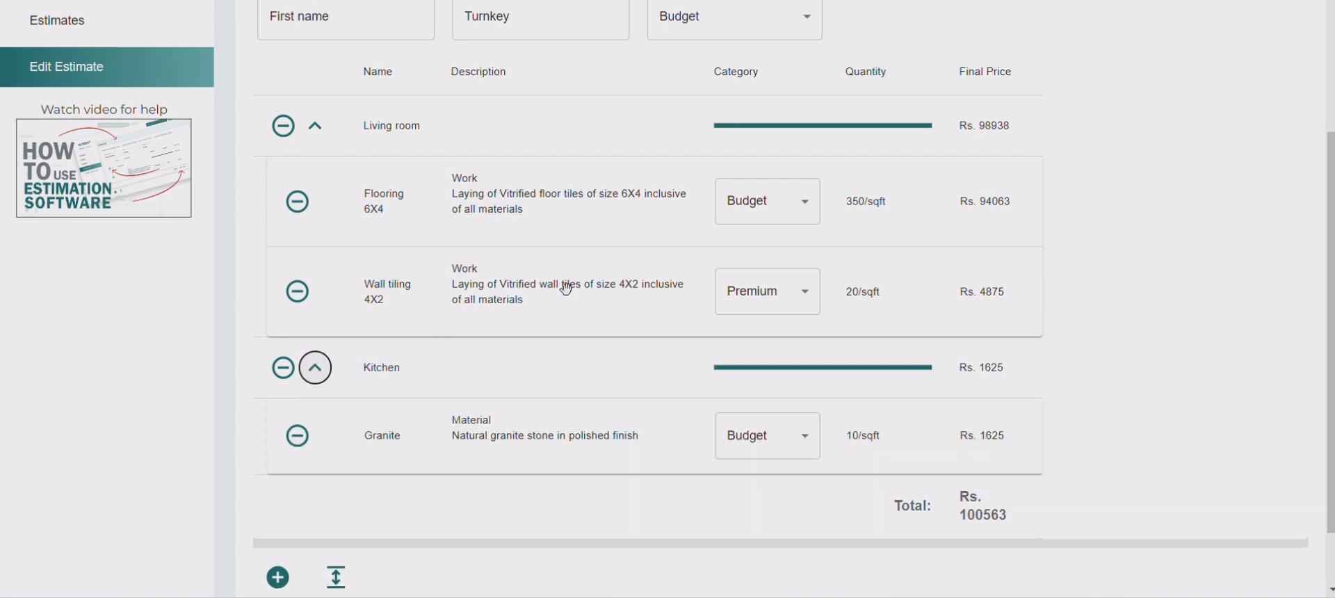
scroll(618, 282, down, 1)
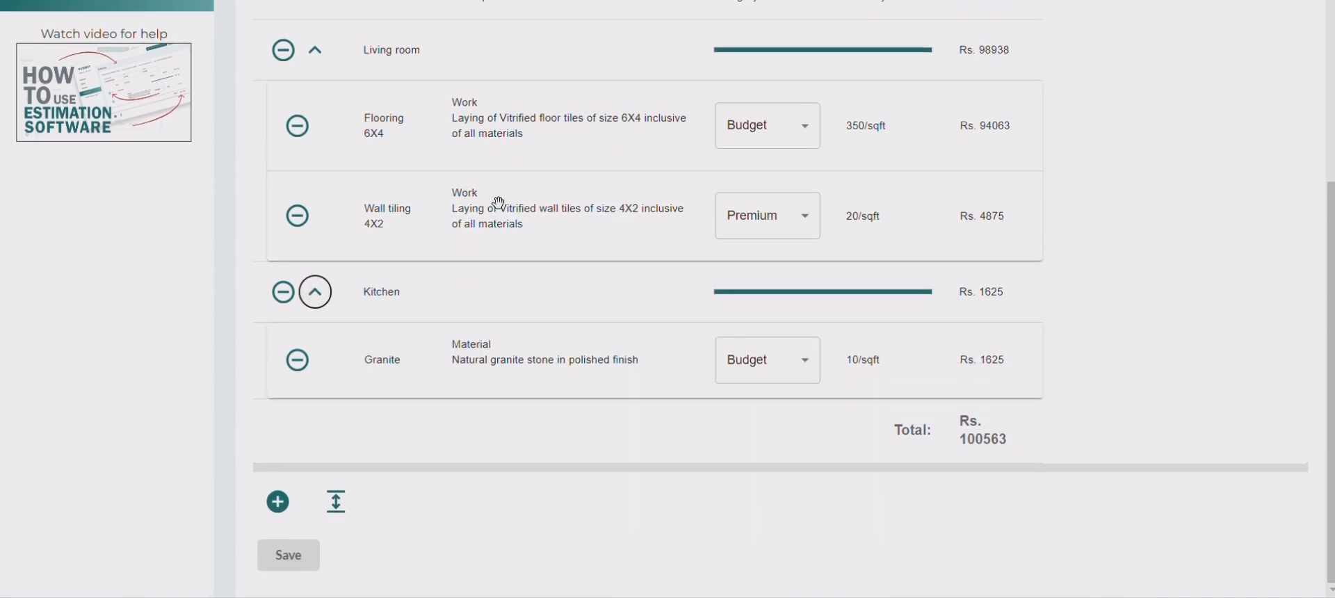
drag(499, 202, 514, 361)
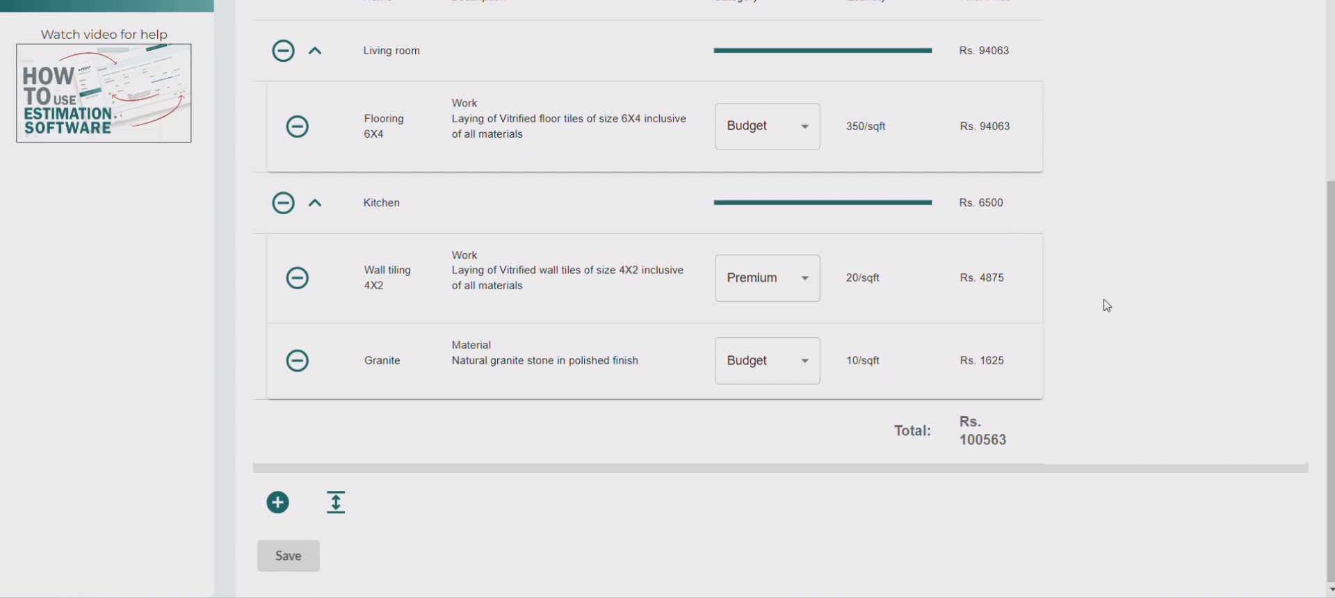
Save the estimate with its Living room and Kitchen sections.
scroll(1001, 199, up, 1)
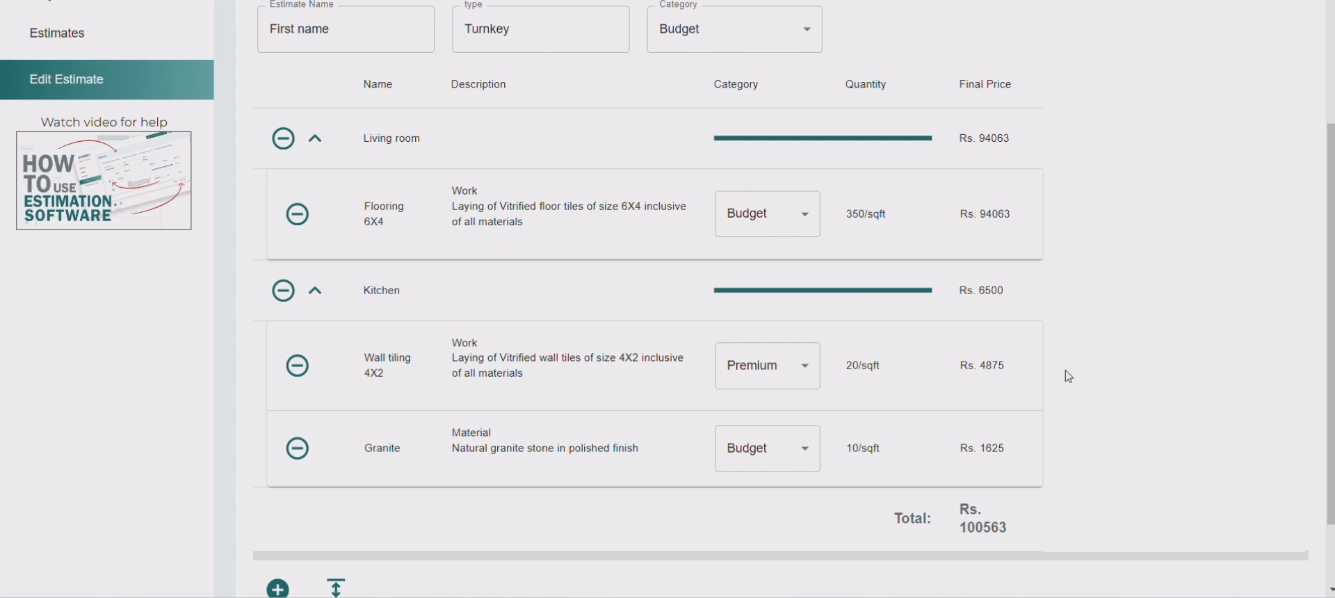
scroll(1069, 376, down, 2)
scroll(1075, 363, up, 1)
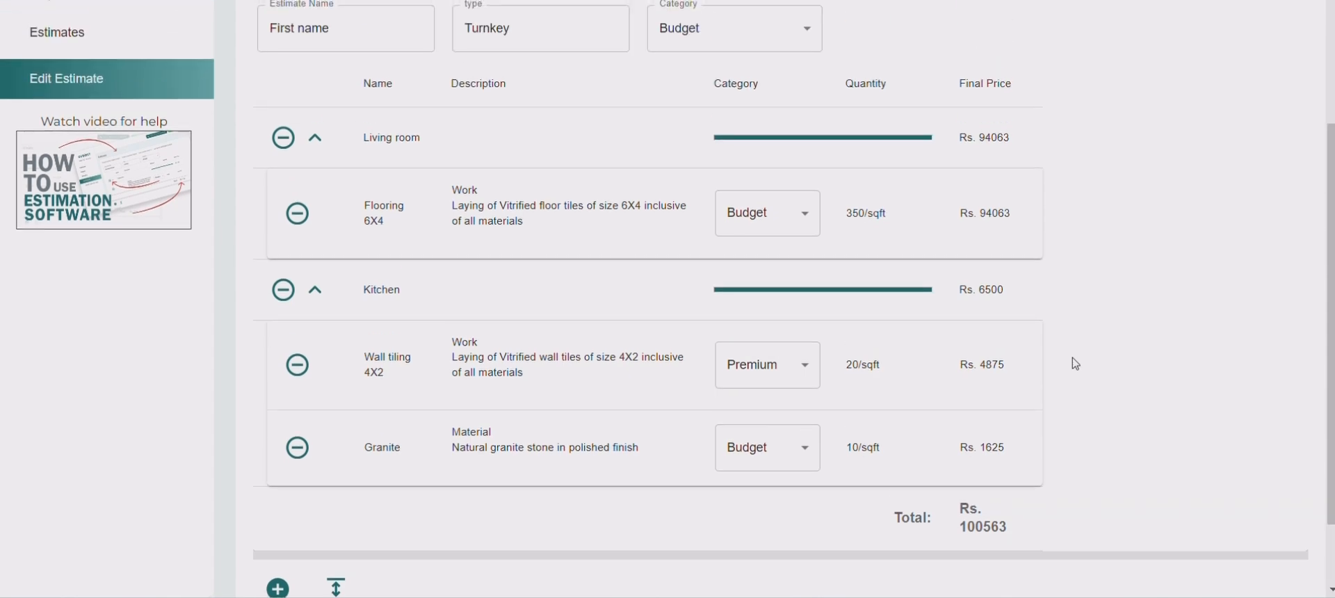
scroll(1078, 366, down, 1)
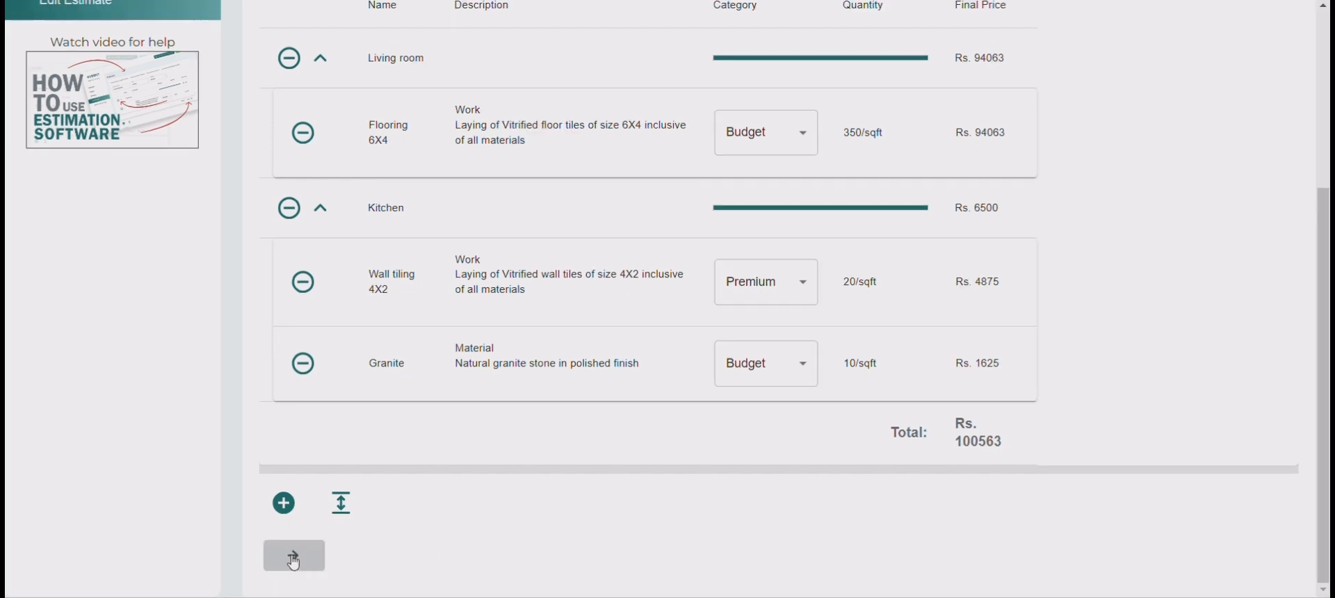
click(294, 556)
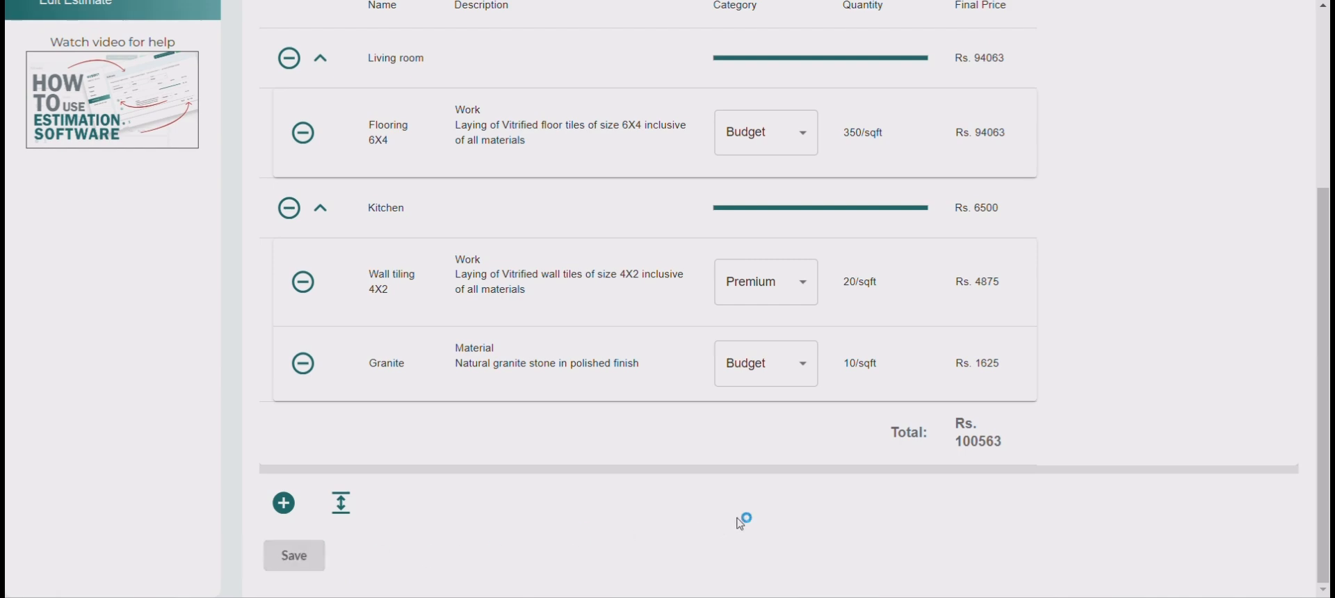
Check the saved estimate's details and total, and collapse the Living room and Kitchen sections.
scroll(626, 340, up, 2)
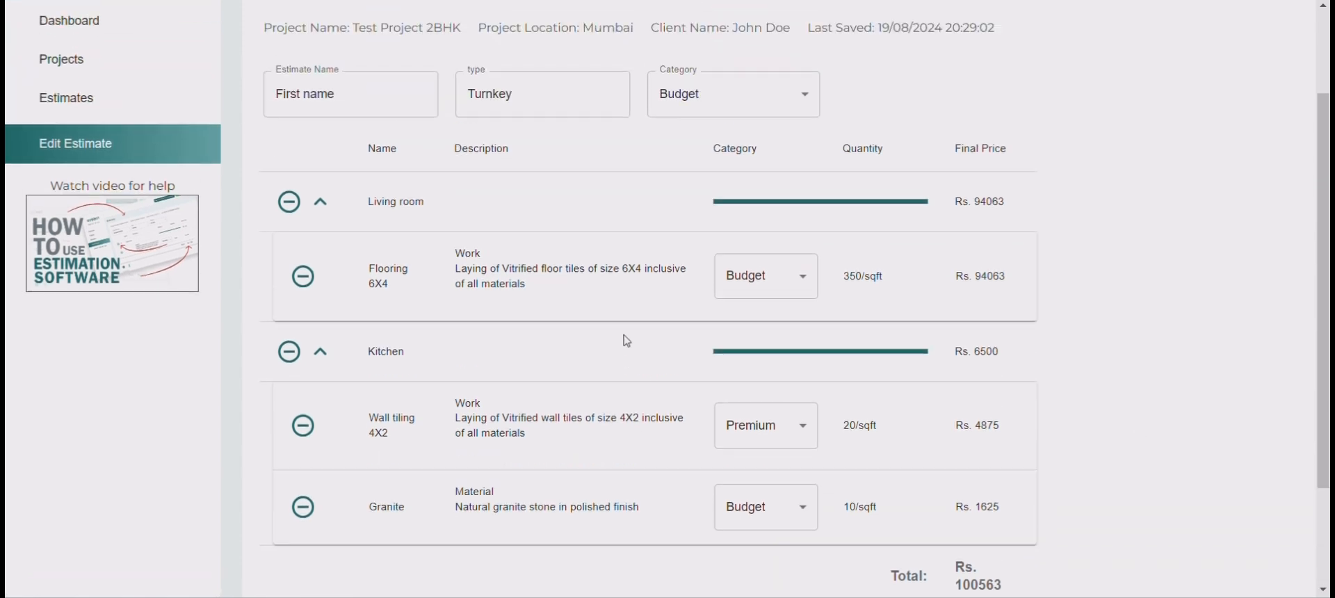
scroll(626, 340, up, 2)
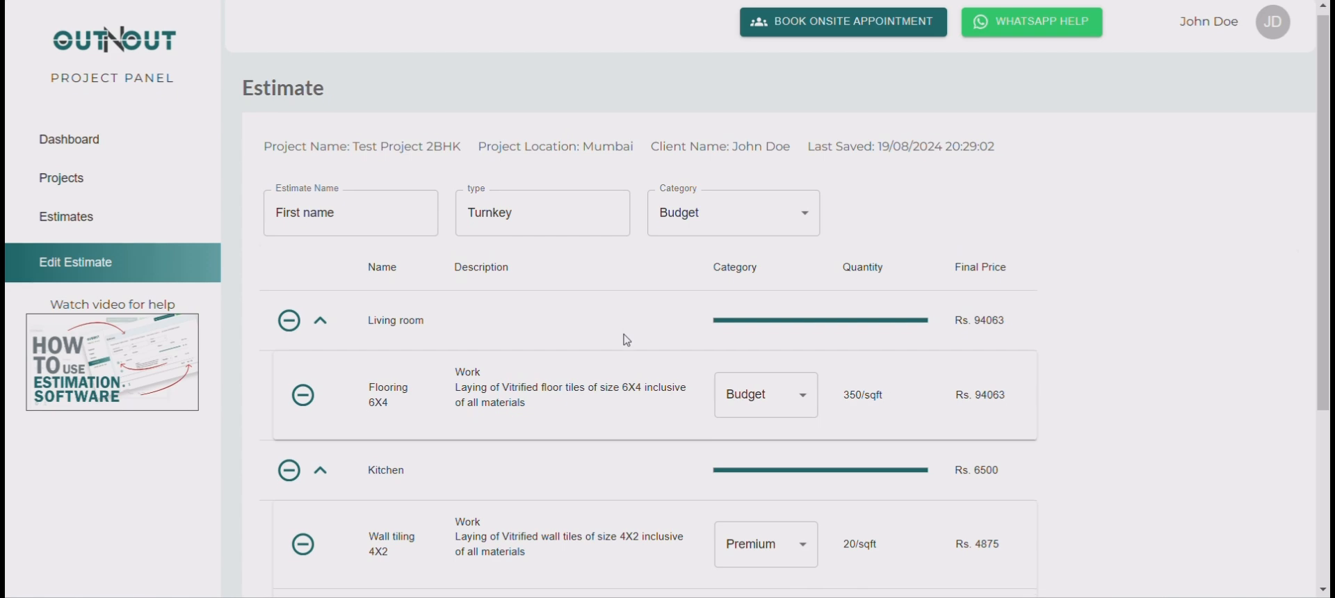
scroll(627, 339, down, 4)
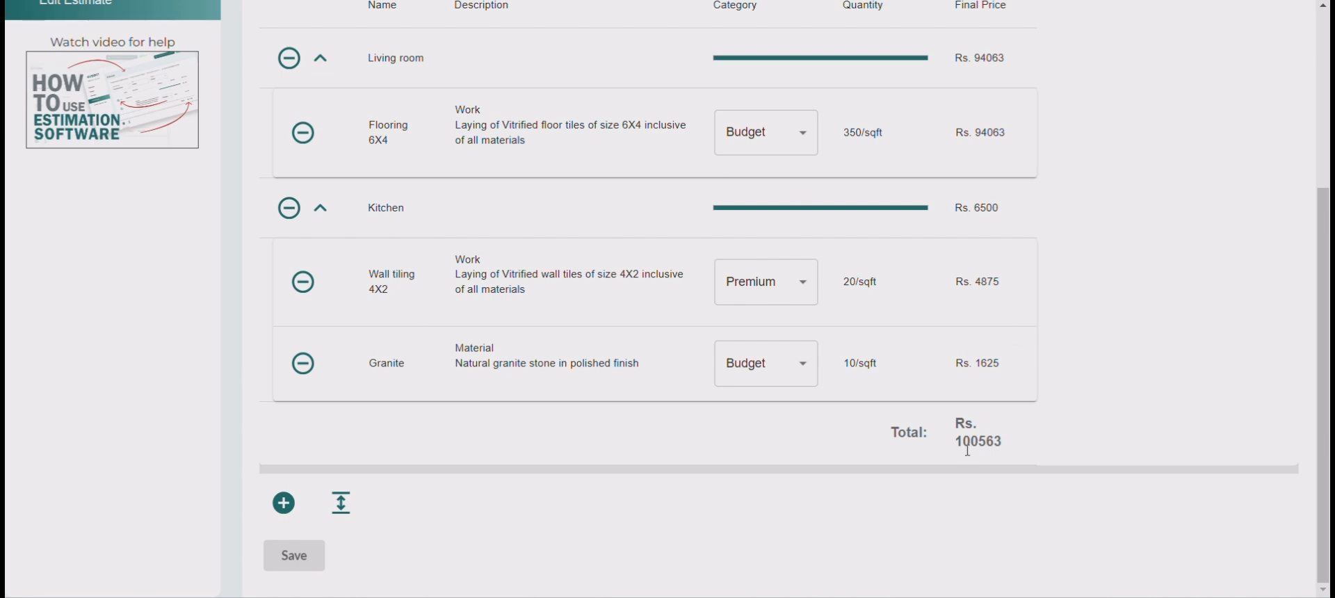
scroll(969, 457, up, 4)
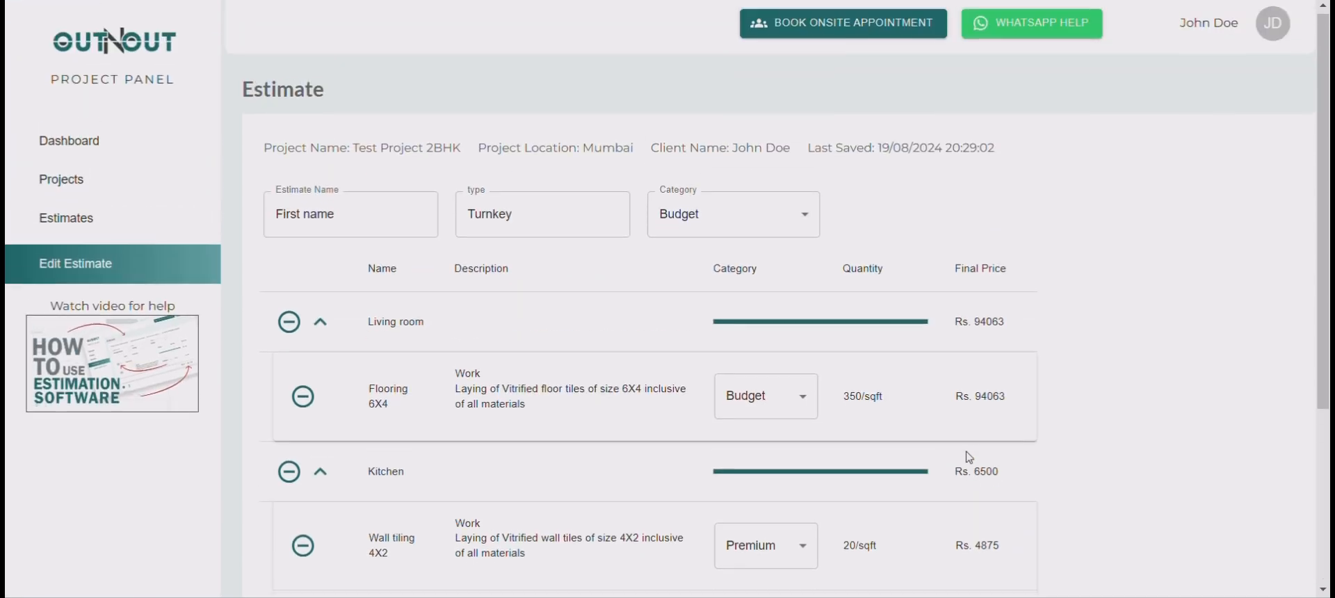
click(320, 328)
click(320, 386)
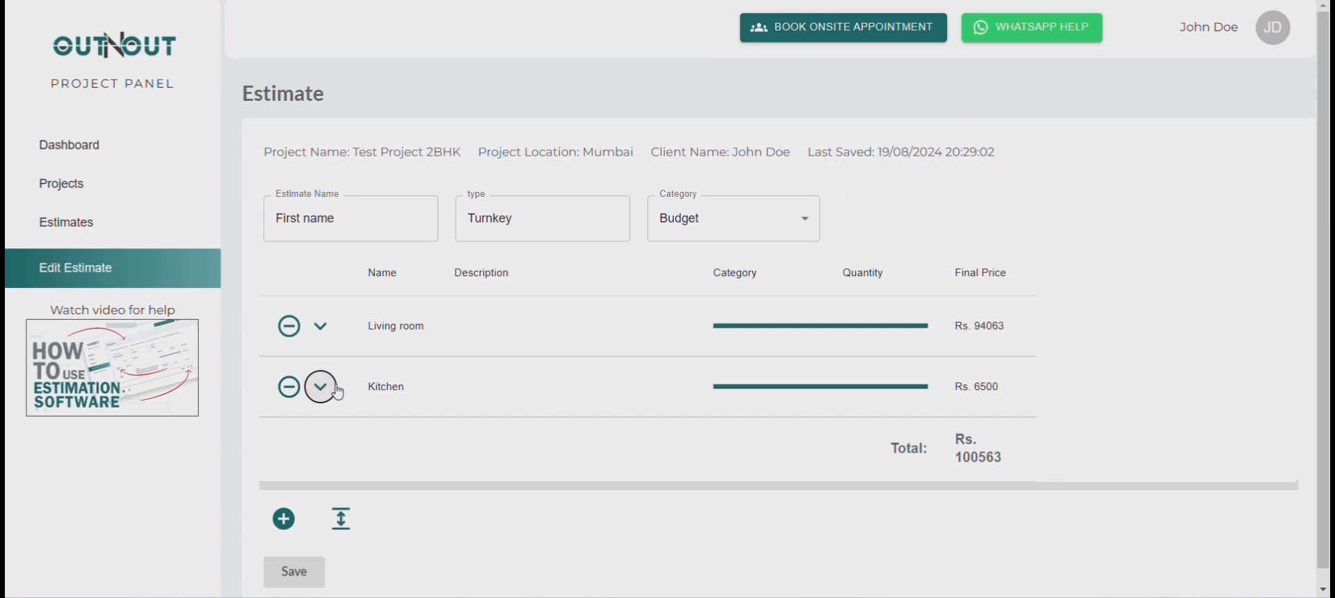
scroll(1163, 409, down, 1)
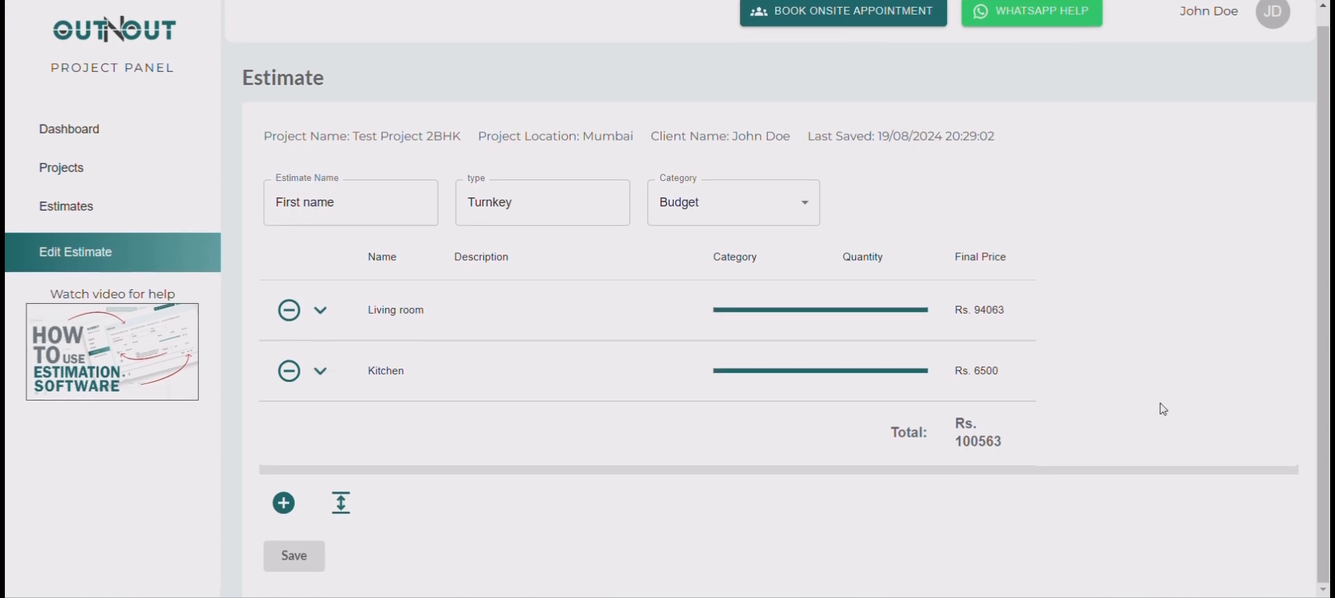